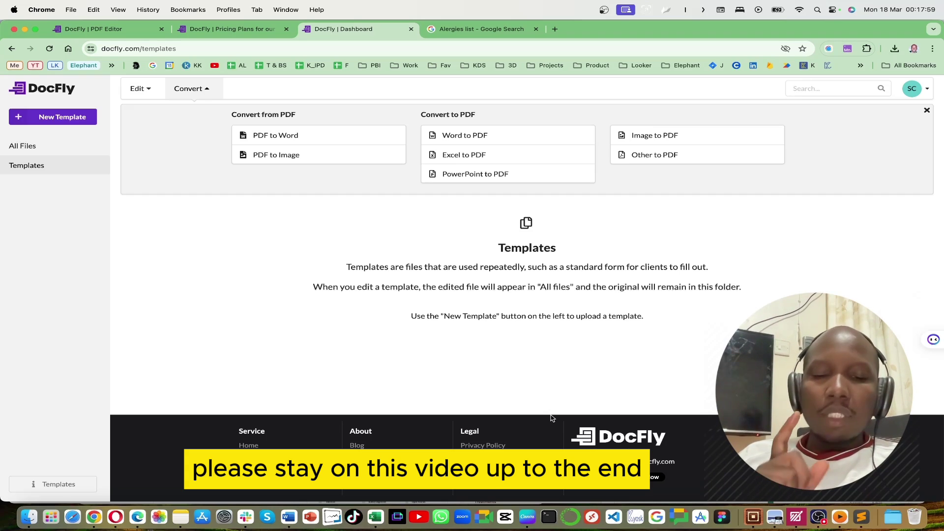
Step: Switch to Preview and look through the Student Information form in Session fillable.pdf
{"action": "left_click", "coordinate": [774, 517]}
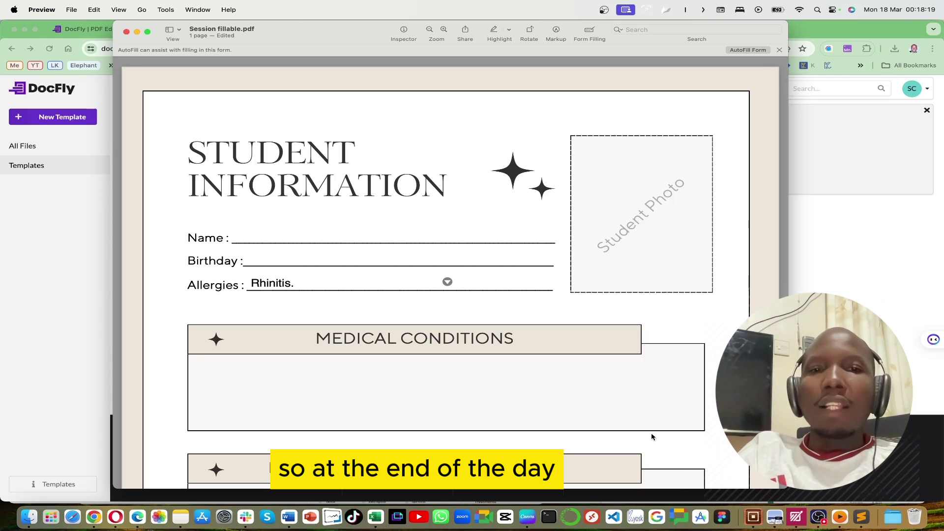
{"action": "scroll", "coordinate": [651, 436], "scroll_direction": "down", "scroll_amount": 1}
{"action": "scroll", "coordinate": [651, 437], "scroll_direction": "down", "scroll_amount": 10}
{"action": "scroll", "coordinate": [651, 436], "scroll_direction": "up", "scroll_amount": 7}
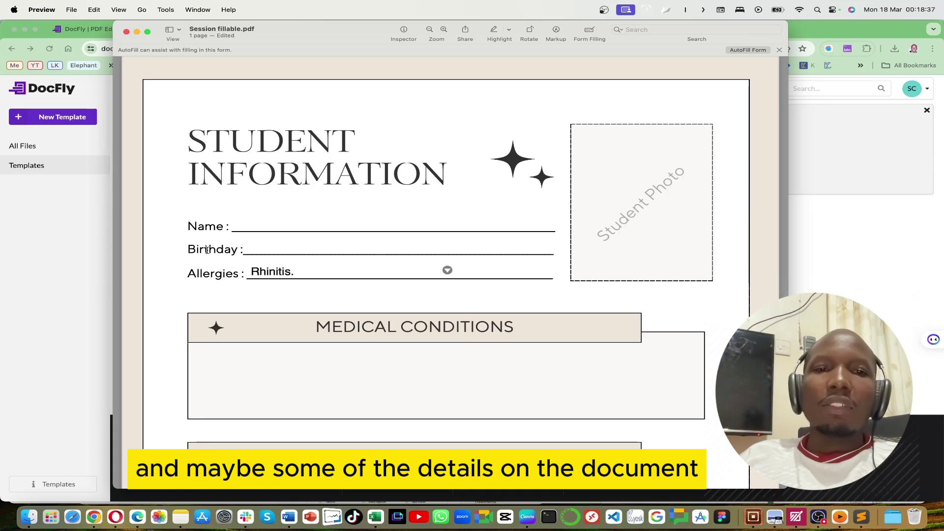
{"action": "scroll", "coordinate": [207, 250], "scroll_direction": "down", "scroll_amount": 10}
{"action": "scroll", "coordinate": [204, 249], "scroll_direction": "up", "scroll_amount": 8}
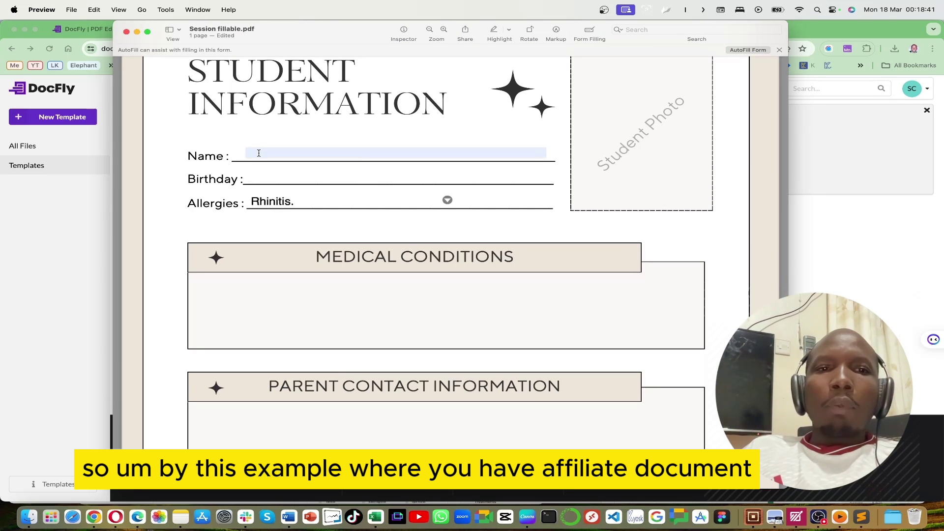
Step: Fill the form's Name field with the suggested contact's name
{"action": "left_click", "coordinate": [258, 153]}
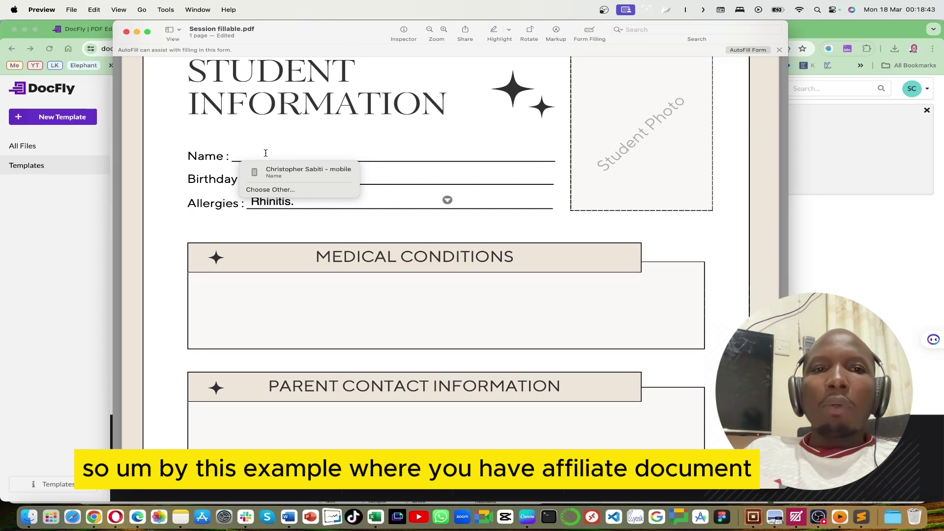
{"action": "scroll", "coordinate": [259, 142], "scroll_direction": "up", "scroll_amount": 3}
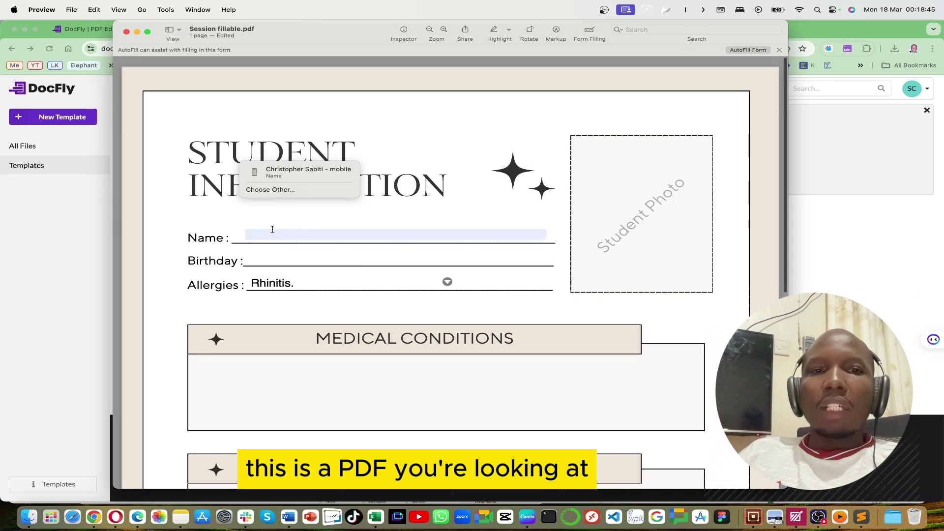
{"action": "left_click", "coordinate": [252, 232]}
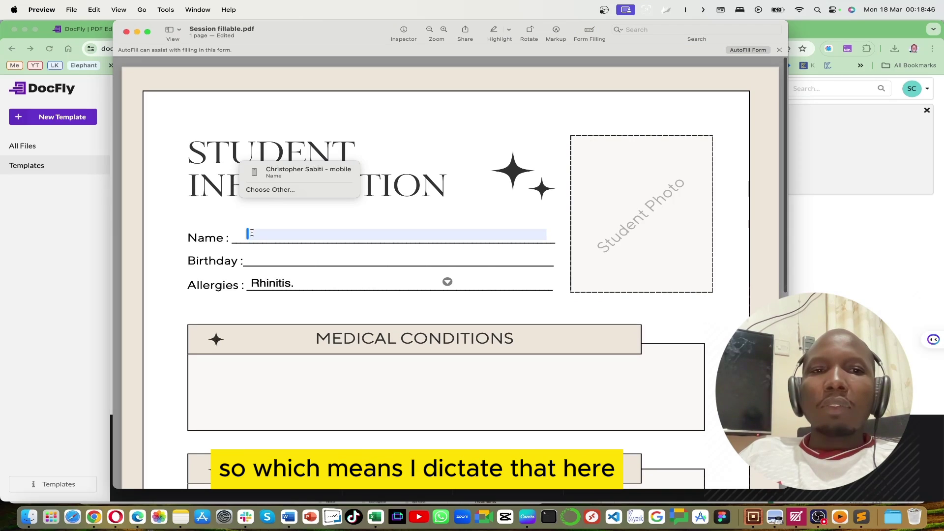
{"action": "left_click", "coordinate": [302, 171]}
{"action": "left_click", "coordinate": [332, 250]}
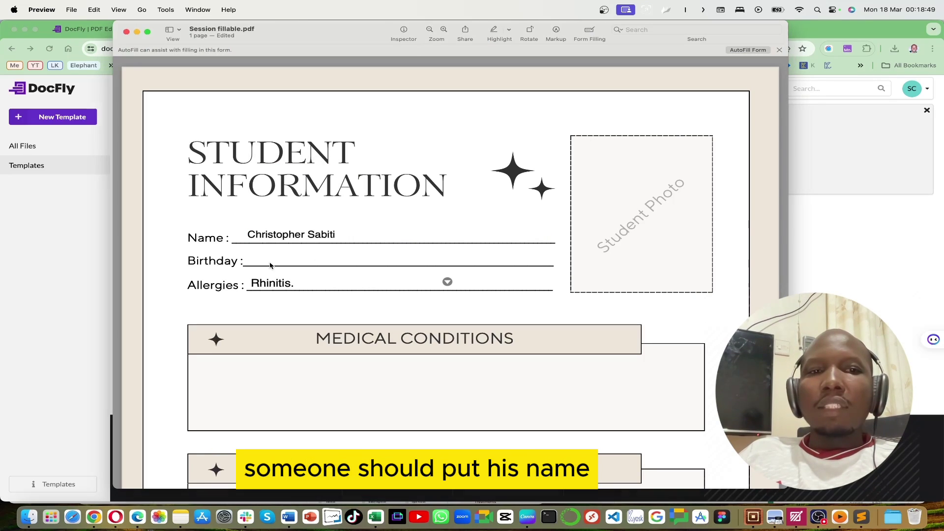
Step: Enter the student's date of birth in the Birthday field and set Allergies to Drug Allergy
{"action": "left_click", "coordinate": [299, 255]}
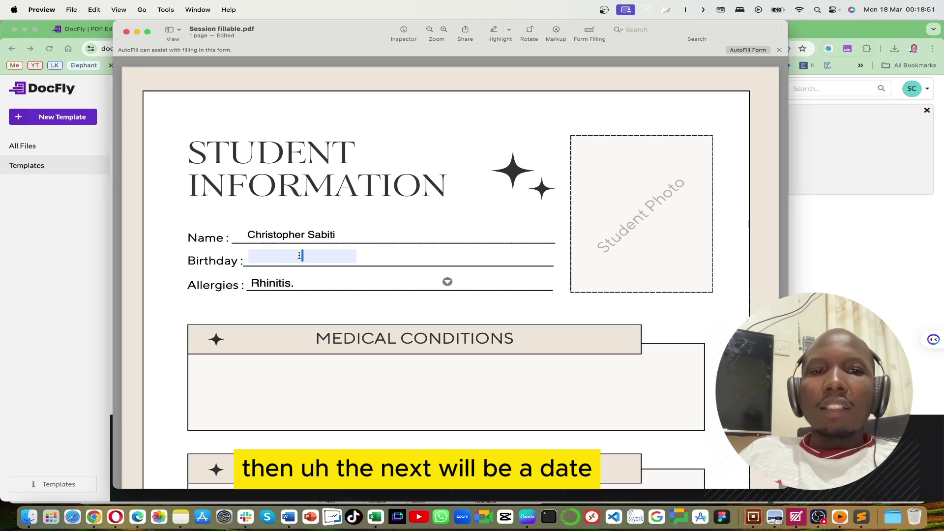
{"action": "type", "text": "23"}
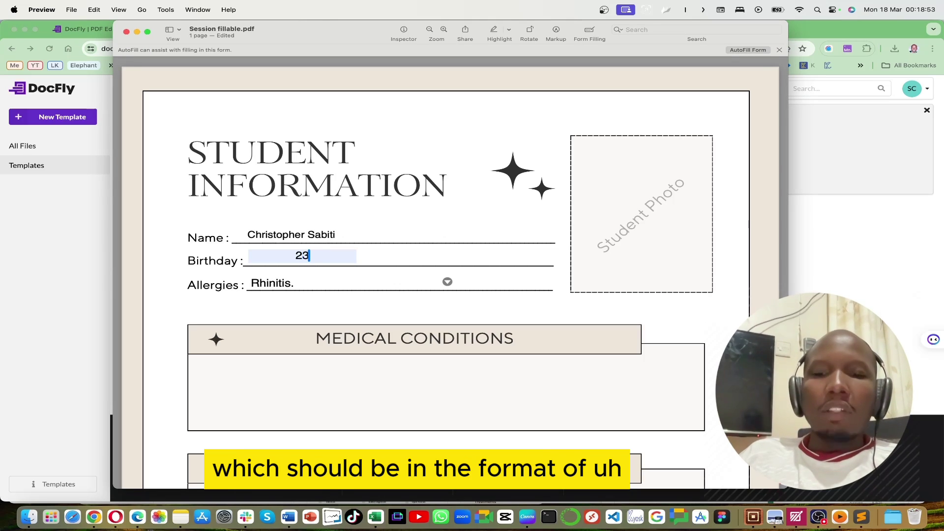
{"action": "type", "text": "-Jan-"}
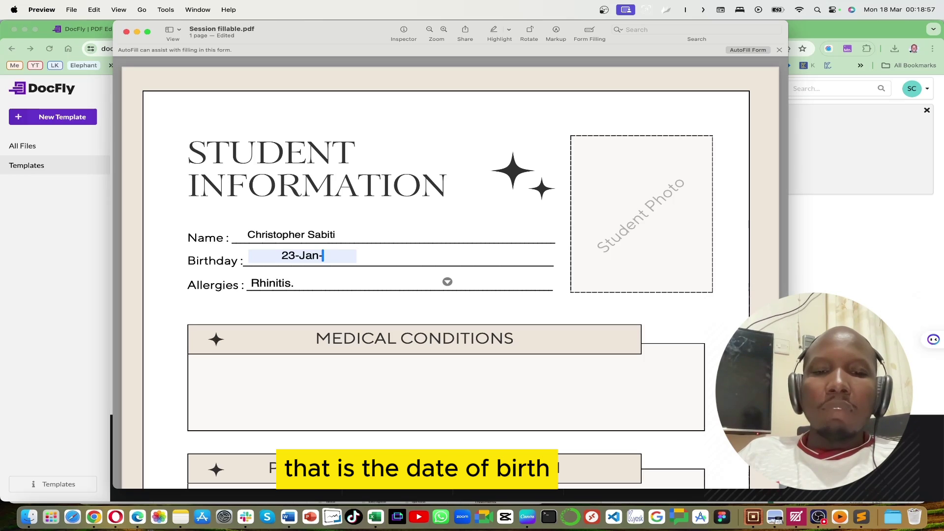
{"action": "type", "text": "2020"}
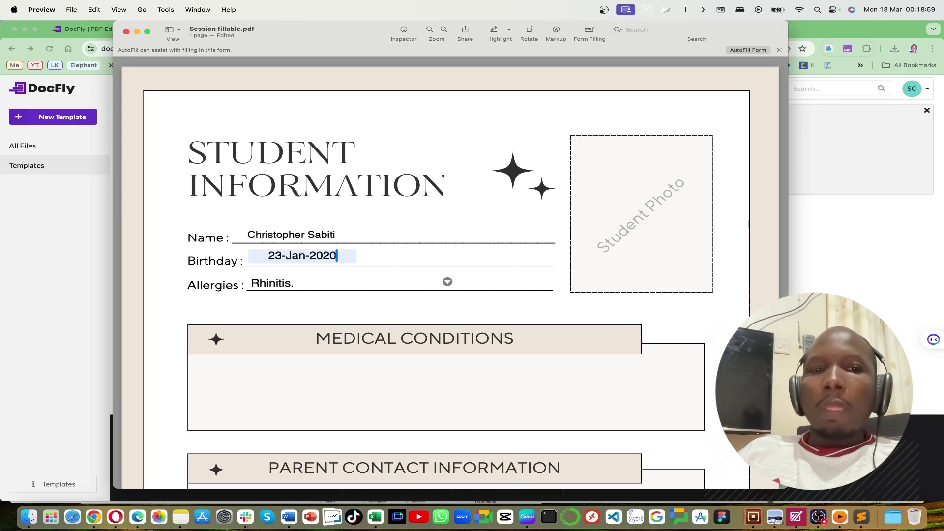
{"action": "left_click", "coordinate": [316, 269]}
{"action": "left_click", "coordinate": [293, 289]}
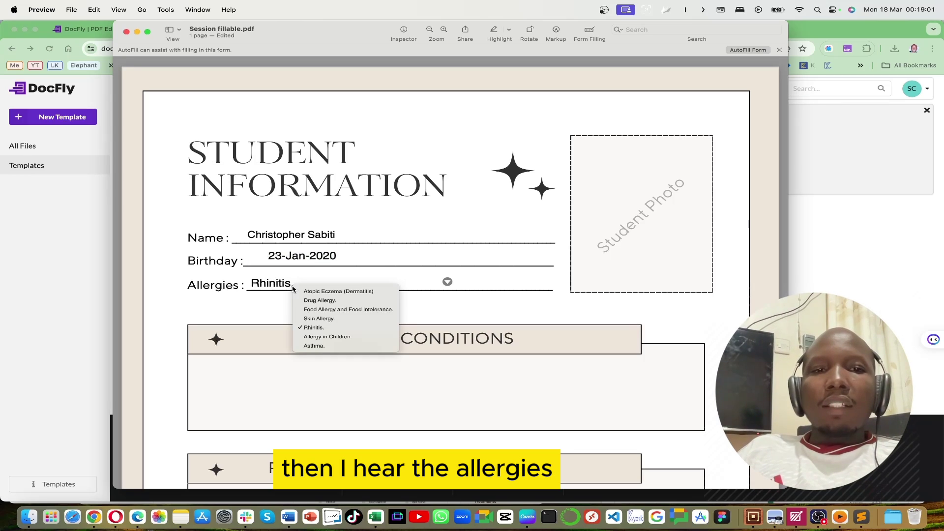
{"action": "left_click", "coordinate": [320, 299]}
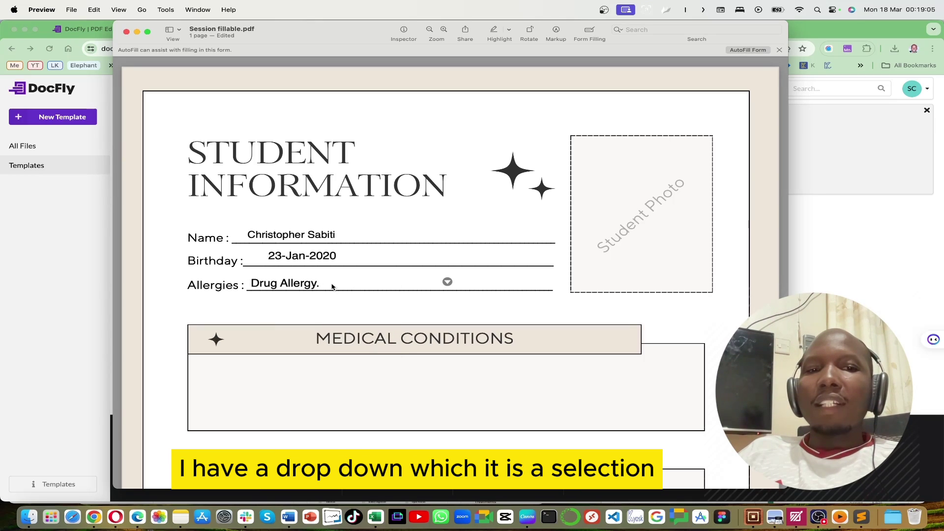
Step: Switch to Sublime Text and copy the whole text of the Medical Condition Articles note
{"action": "scroll", "coordinate": [332, 287], "scroll_direction": "down", "scroll_amount": 3}
{"action": "left_click", "coordinate": [287, 289]}
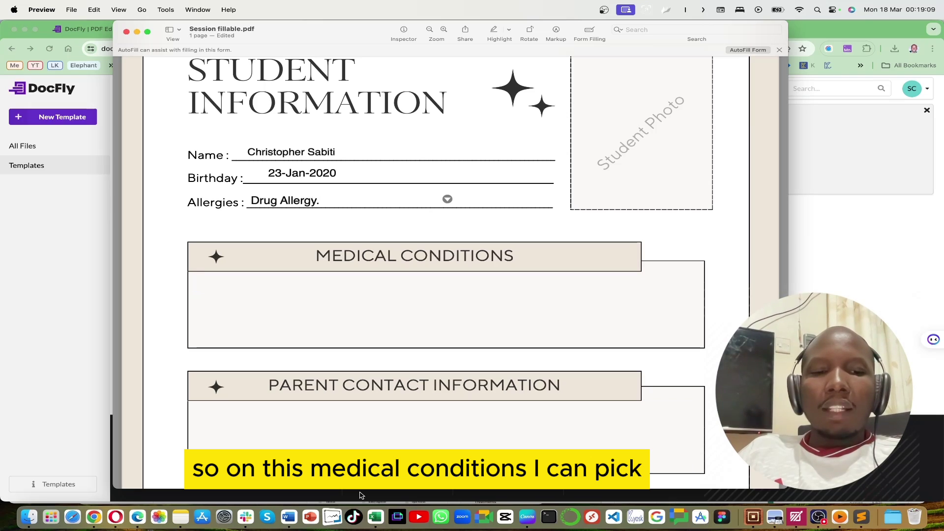
{"action": "key", "text": "super+Tab"}
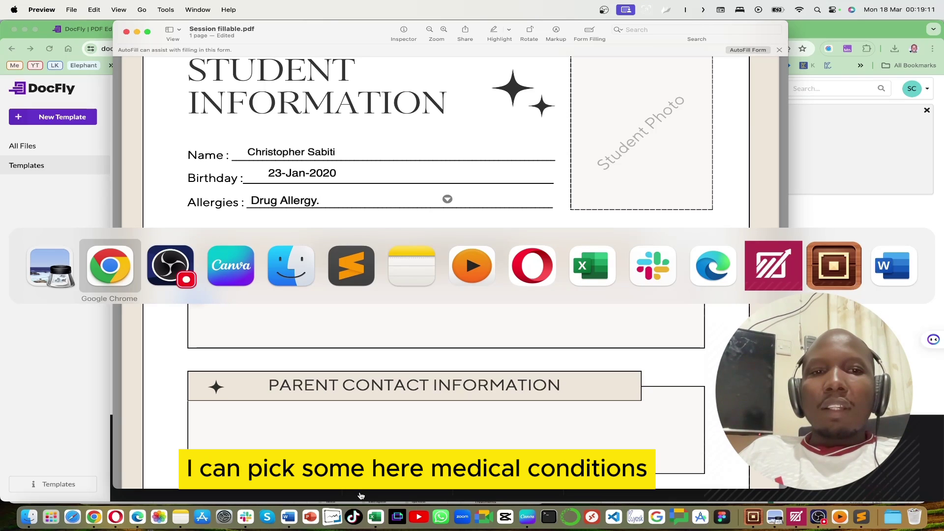
{"action": "key", "text": "super+Tab"}
{"action": "key", "text": "super+Tab"}
{"action": "key", "text": "super+Tab"}
{"action": "key", "text": "super+Tab"}
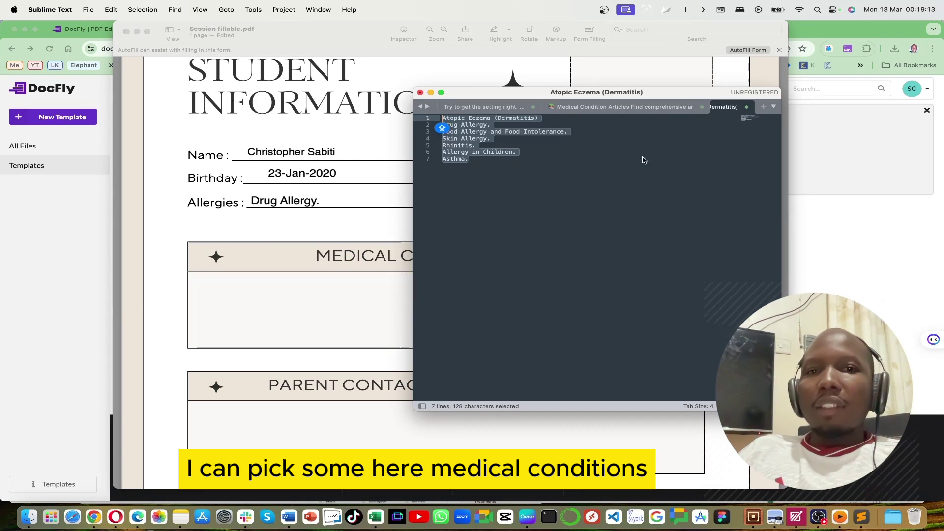
{"action": "left_click", "coordinate": [586, 106]}
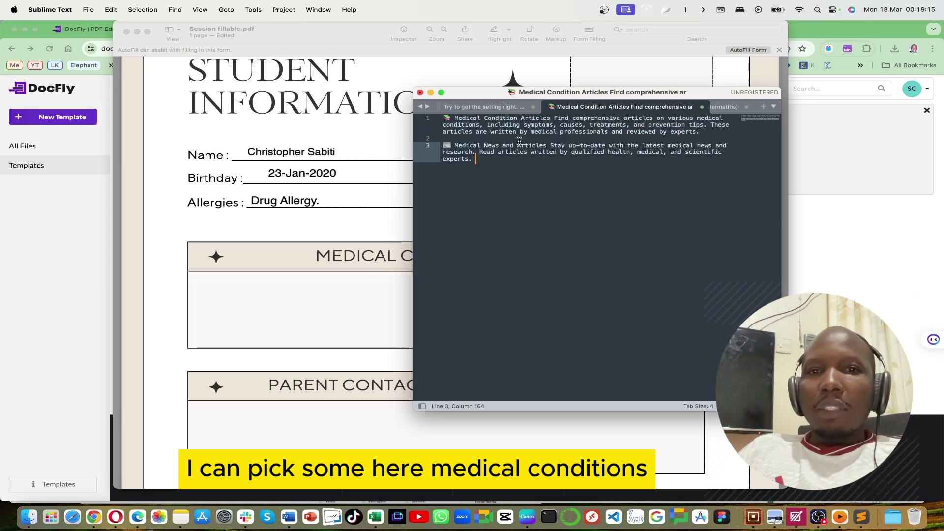
{"action": "left_click", "coordinate": [483, 139]}
{"action": "key", "text": "super+a"}
{"action": "key", "text": "super+c"}
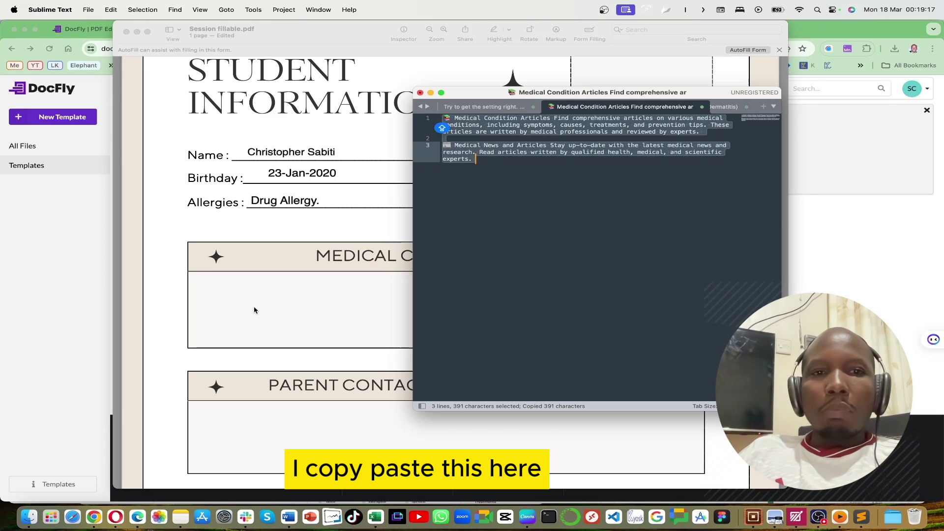
Step: Paste the copied medical text into the form's Medical Conditions field in Preview
{"action": "left_click", "coordinate": [254, 308]}
{"action": "key", "text": "super+v"}
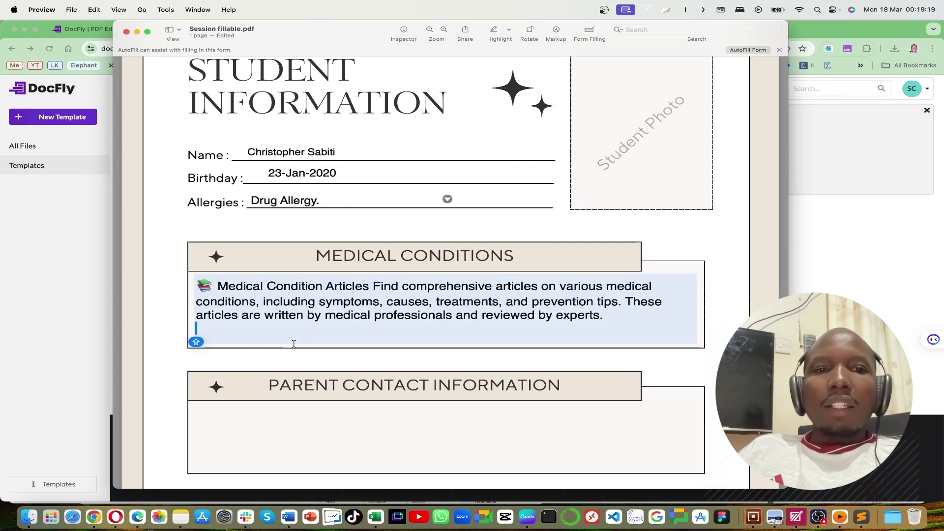
{"action": "left_click", "coordinate": [207, 362]}
Step: Enter the placeholder text QWERTYUIOIYTREWQWERTYUIOIUYTRE in the Parent Contact Information field
{"action": "scroll", "coordinate": [314, 339], "scroll_direction": "up", "scroll_amount": 2}
{"action": "scroll", "coordinate": [315, 344], "scroll_direction": "down", "scroll_amount": 3}
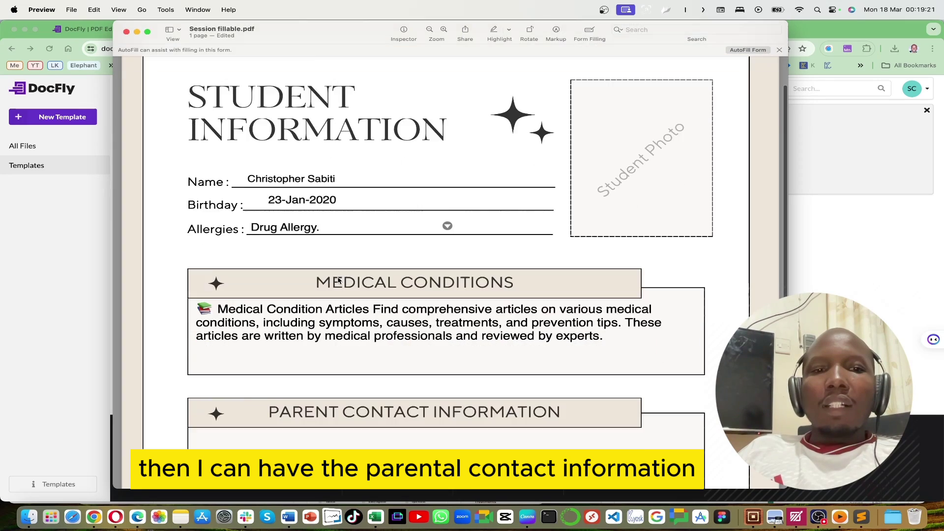
{"action": "left_click", "coordinate": [315, 350]}
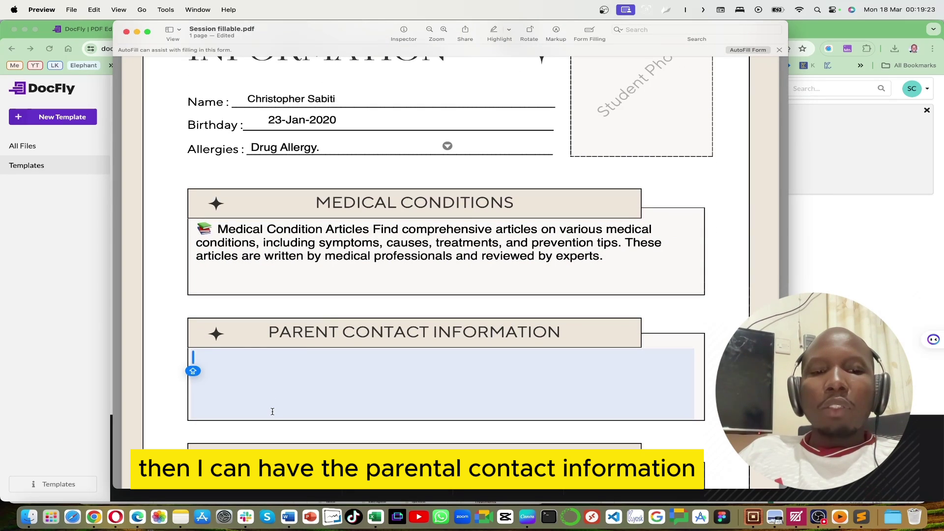
{"action": "type", "text": "QWERTYUIOIYTREWQWERTYUIOIUYTRE"}
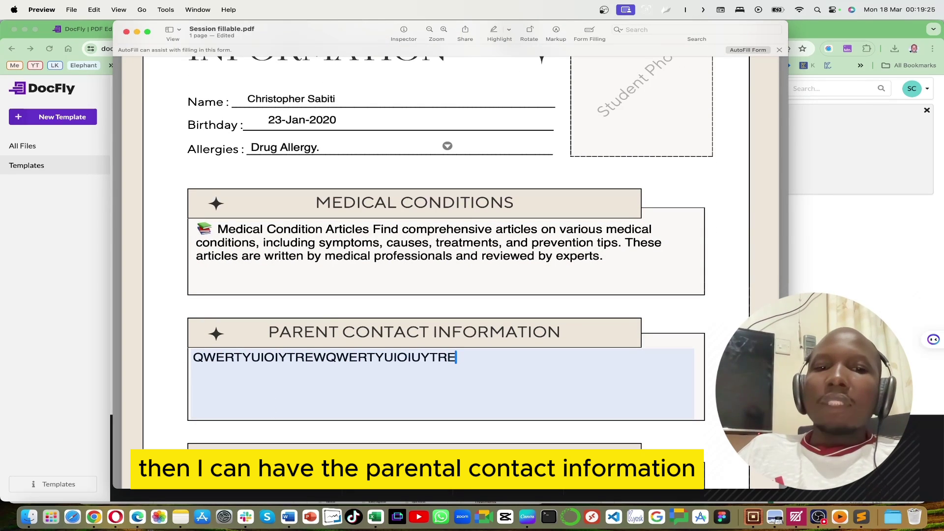
Step: Copy the "Try to get the setting right" note from Sublime Text into the form's Important Notes field
{"action": "scroll", "coordinate": [255, 364], "scroll_direction": "down", "scroll_amount": 4}
{"action": "left_click", "coordinate": [256, 364]}
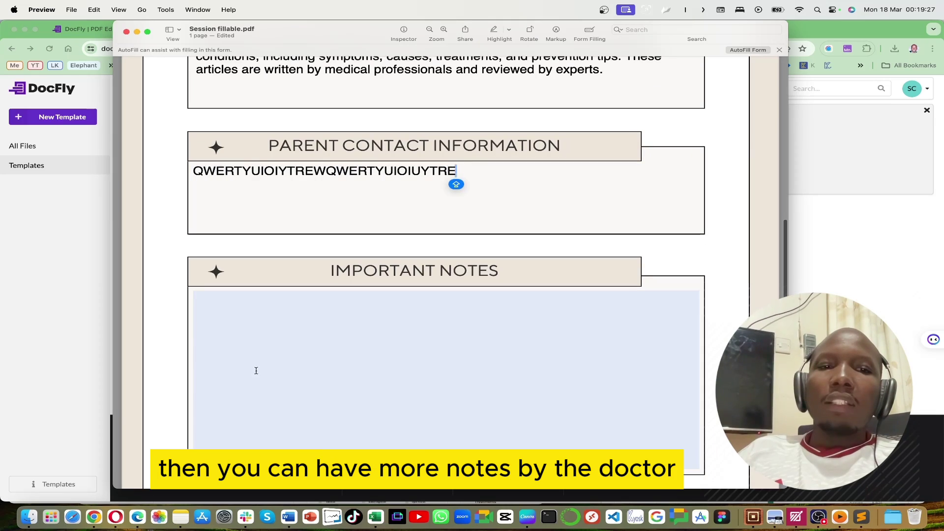
{"action": "key", "text": "super+Tab"}
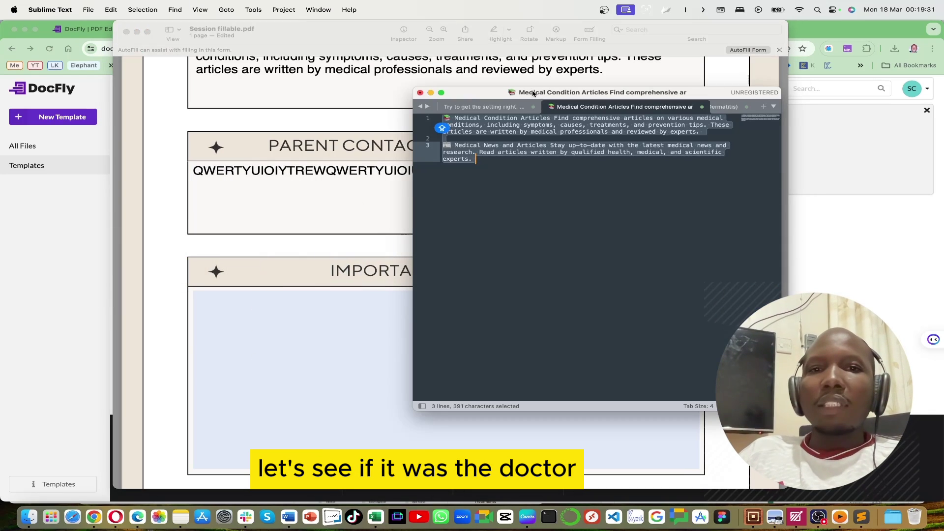
{"action": "left_click", "coordinate": [484, 106]}
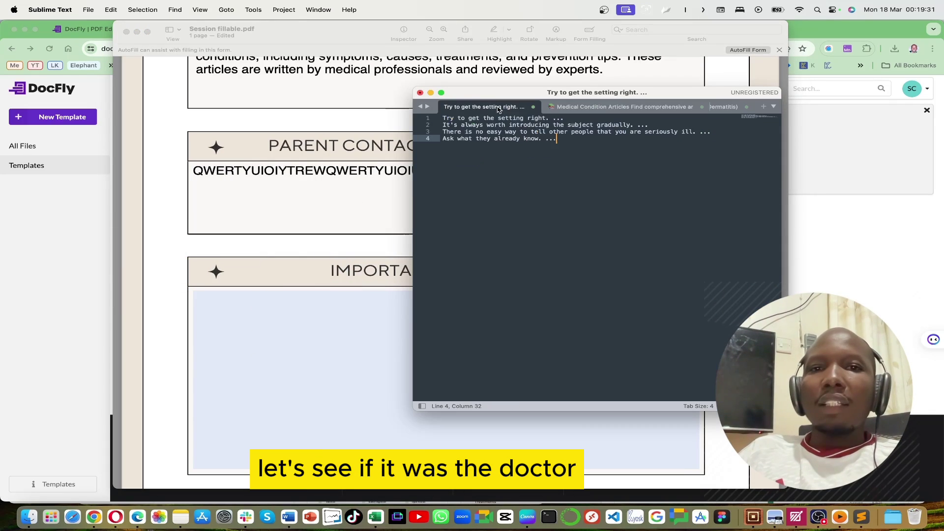
{"action": "left_click", "coordinate": [486, 132]}
{"action": "key", "text": "super+a"}
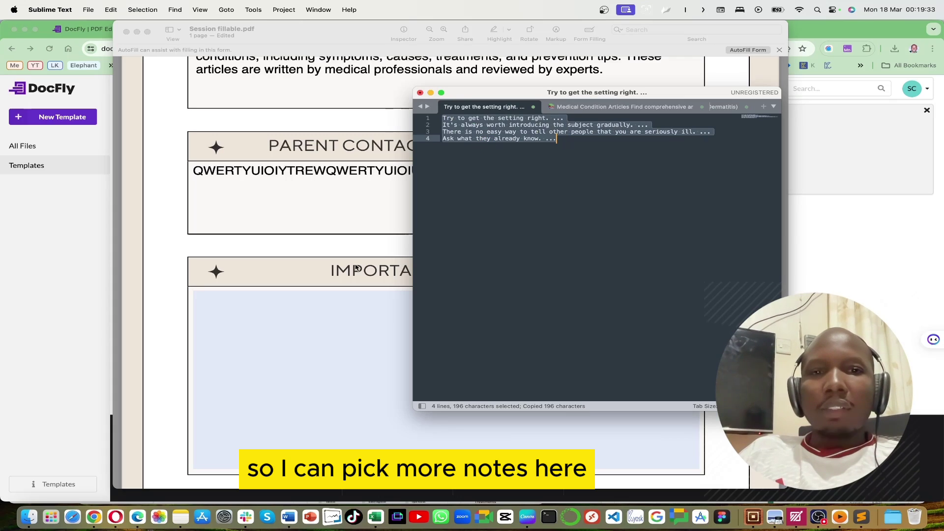
{"action": "left_click", "coordinate": [291, 352]}
{"action": "key", "text": "super+v"}
{"action": "scroll", "coordinate": [400, 405], "scroll_direction": "down", "scroll_amount": 2}
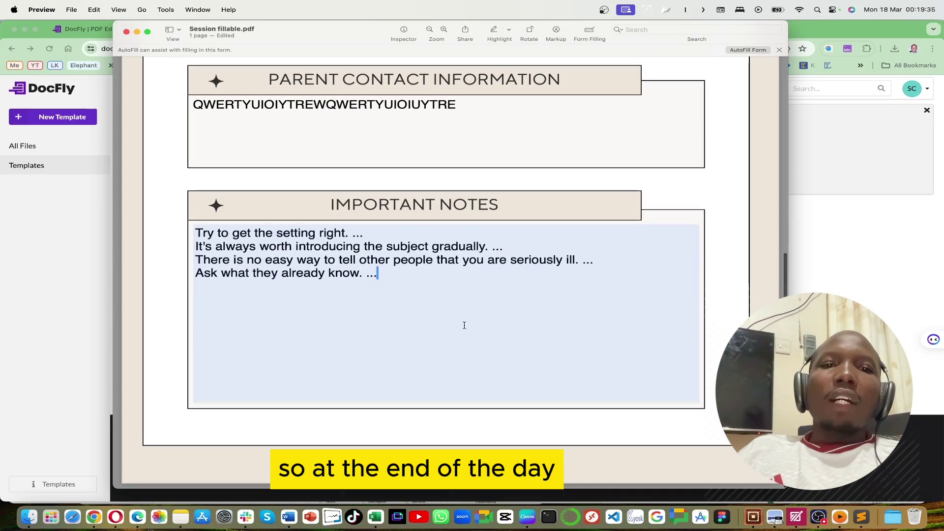
Step: Review the filled-in Student Information form from the important notes up to the personal details
{"action": "scroll", "coordinate": [464, 326], "scroll_direction": "up", "scroll_amount": 3}
{"action": "scroll", "coordinate": [515, 274], "scroll_direction": "up", "scroll_amount": 4}
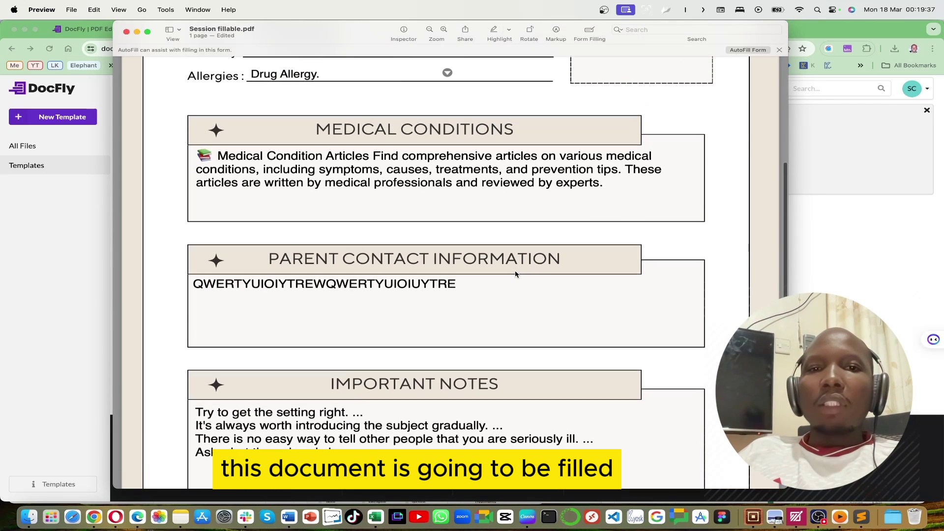
{"action": "scroll", "coordinate": [515, 274], "scroll_direction": "up", "scroll_amount": 4}
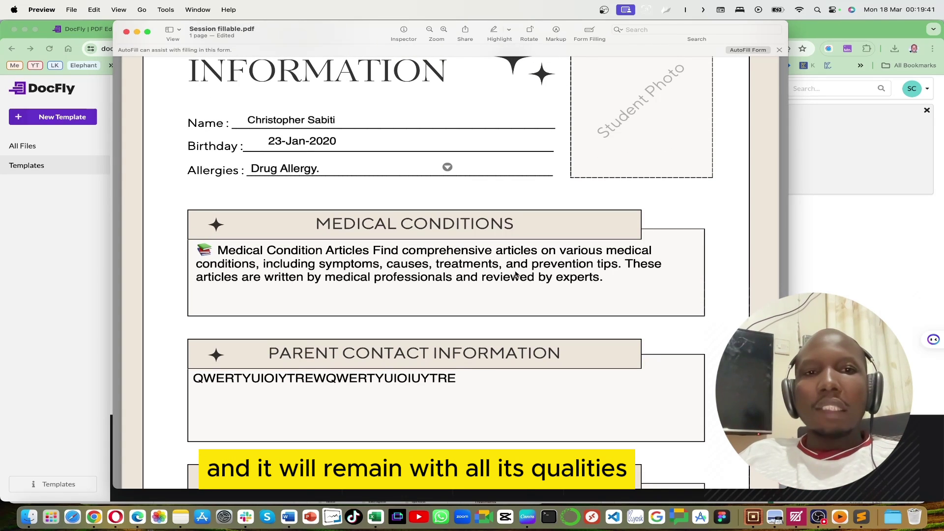
{"action": "scroll", "coordinate": [515, 274], "scroll_direction": "down", "scroll_amount": 10}
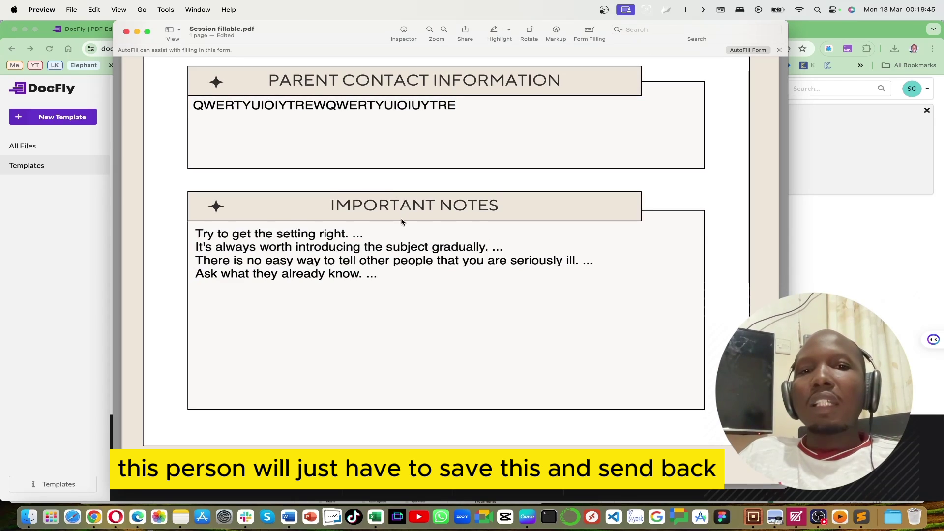
{"action": "scroll", "coordinate": [399, 218], "scroll_direction": "up", "scroll_amount": 15}
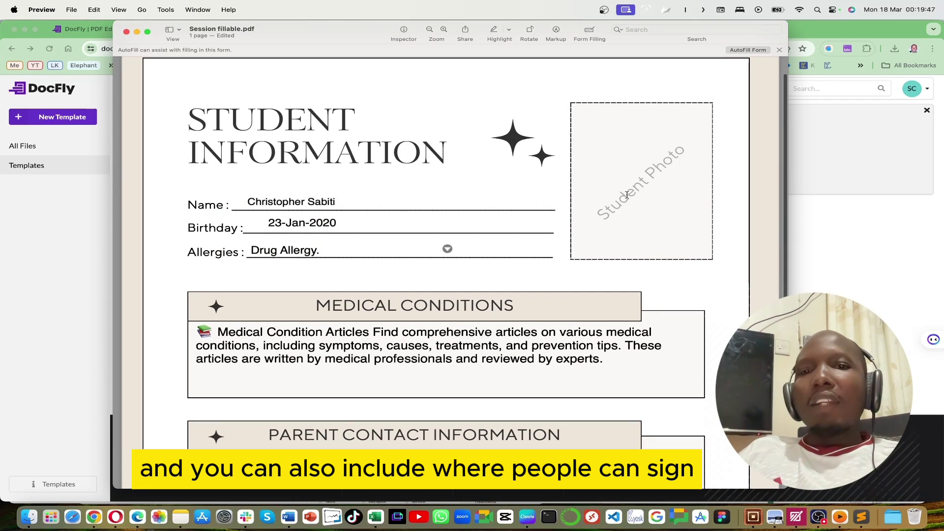
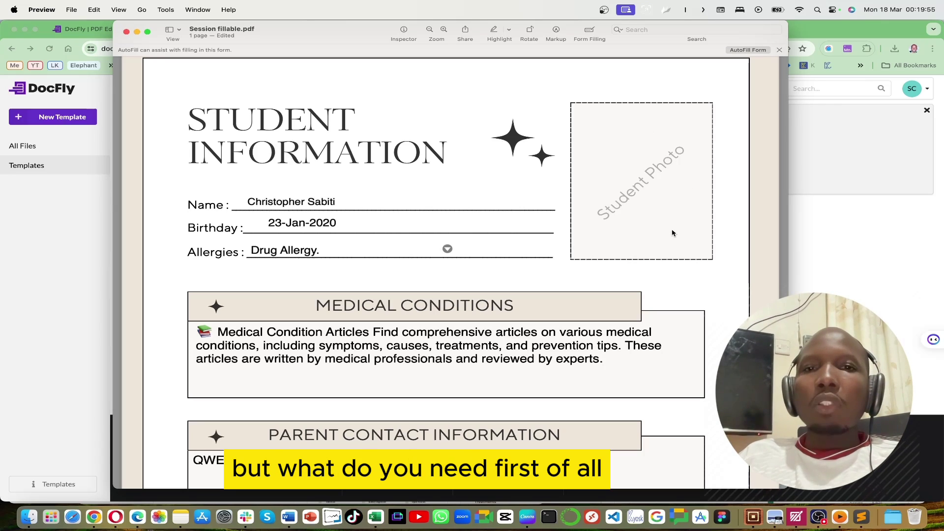
Step: Switch to Canva and open the Beauty Treatment Client Information and Consent Form template from the forms search results for customizing
{"action": "left_click", "coordinate": [77, 273]}
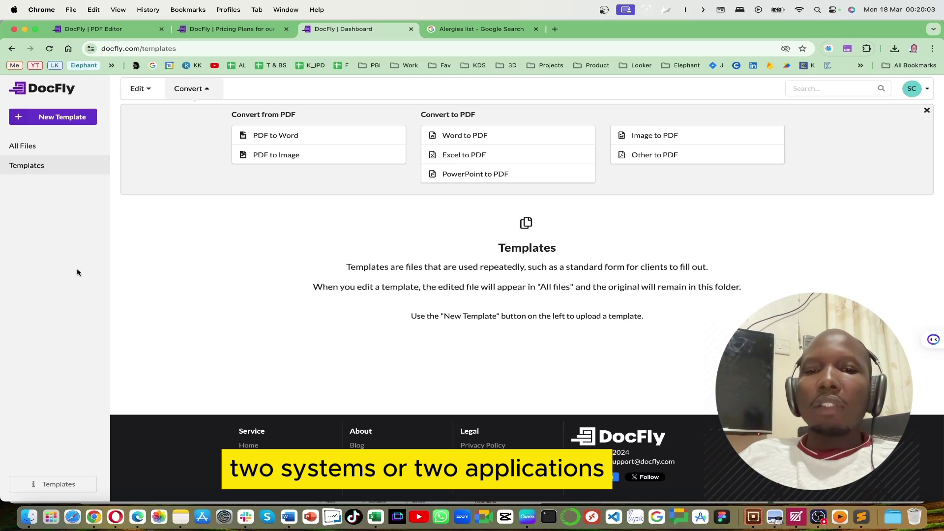
{"action": "left_click", "coordinate": [527, 517]}
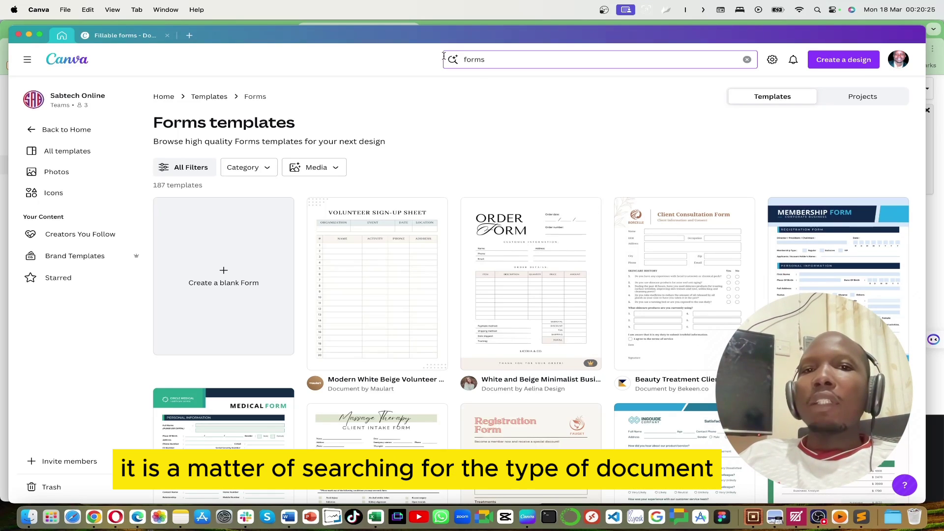
{"action": "left_click", "coordinate": [492, 60]}
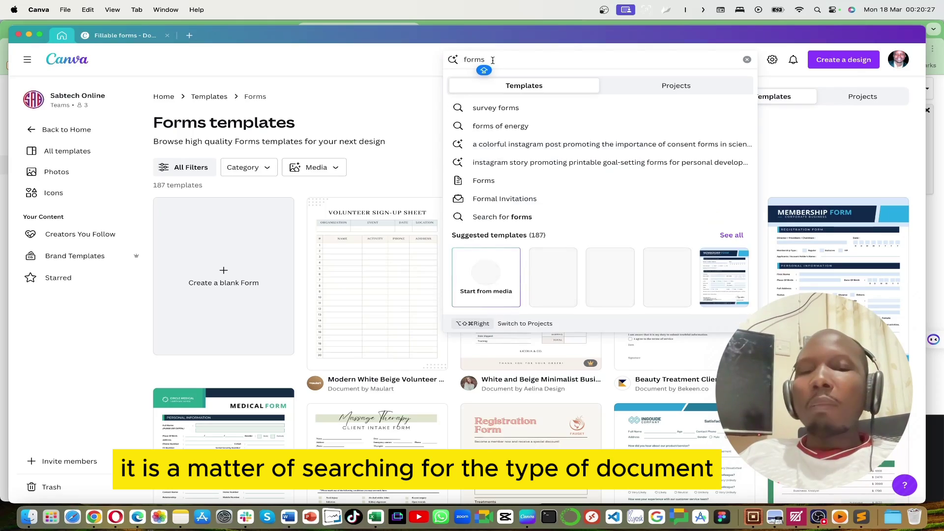
{"action": "left_click", "coordinate": [403, 86]}
{"action": "scroll", "coordinate": [516, 184], "scroll_direction": "down", "scroll_amount": 10}
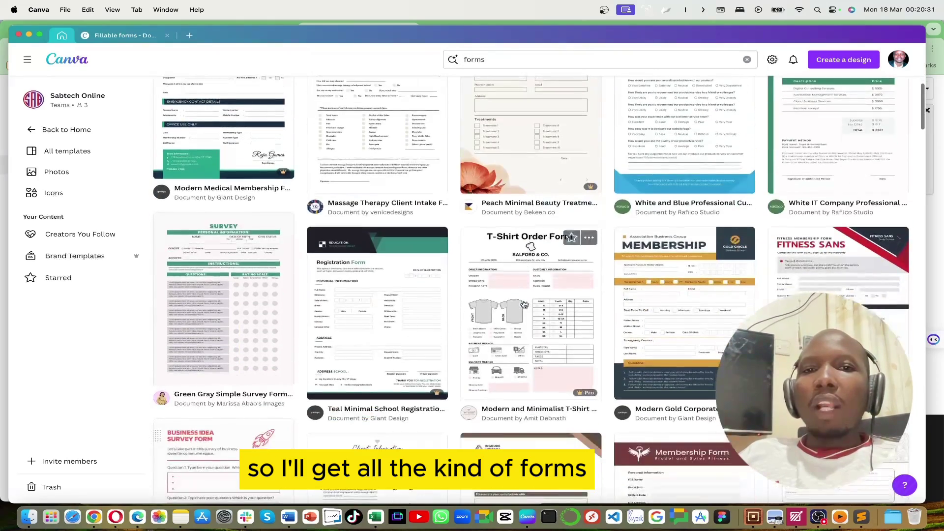
{"action": "scroll", "coordinate": [524, 304], "scroll_direction": "up", "scroll_amount": 10}
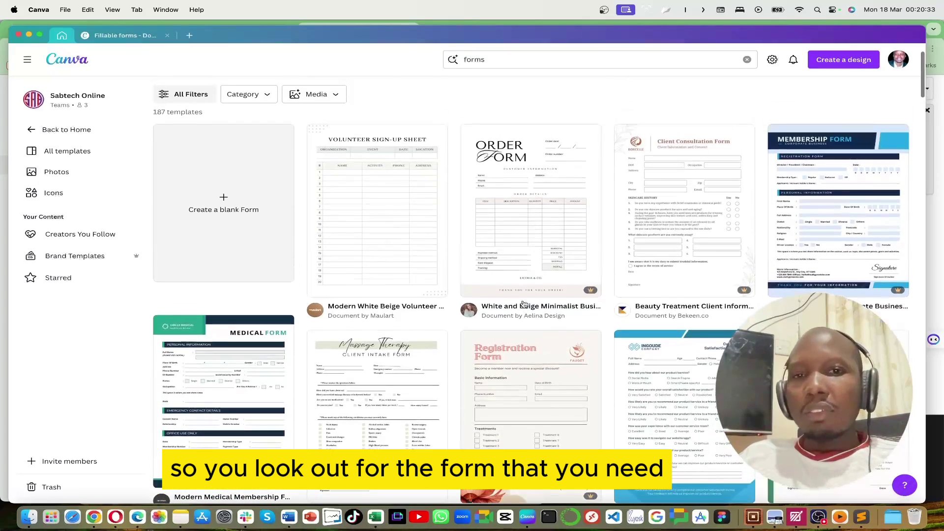
{"action": "scroll", "coordinate": [659, 236], "scroll_direction": "down", "scroll_amount": 2}
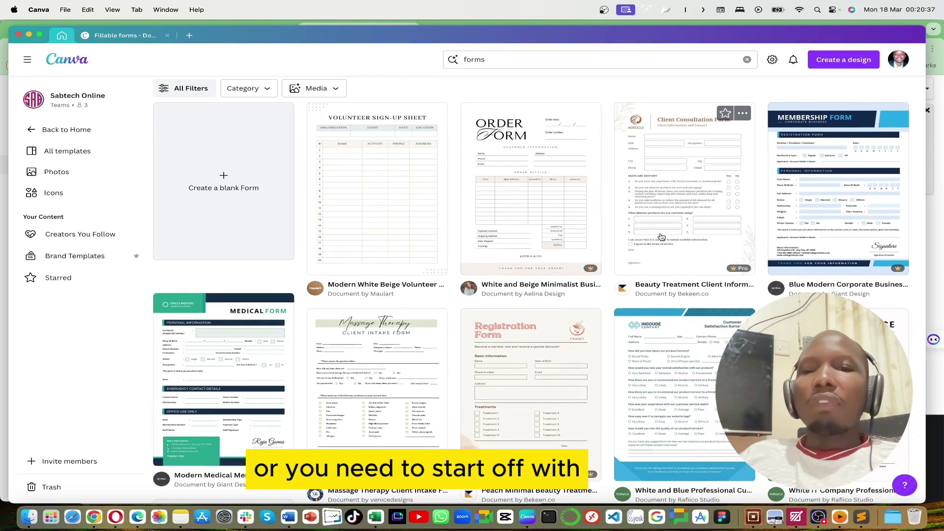
{"action": "left_click", "coordinate": [667, 137]}
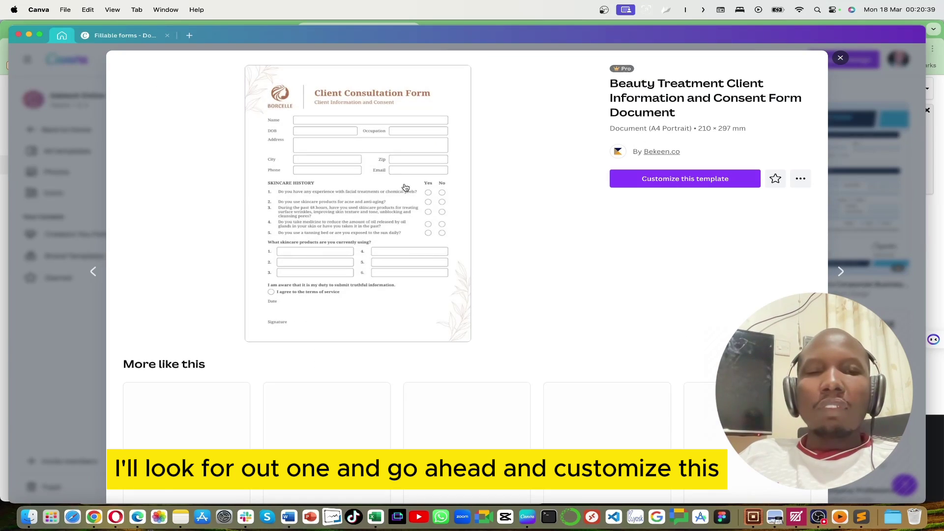
{"action": "left_click", "coordinate": [676, 190]}
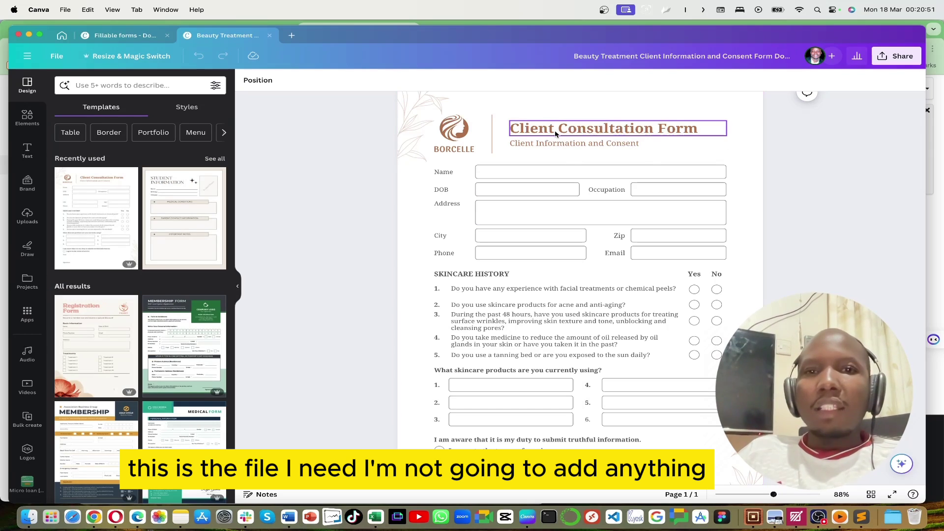
Step: Look over the consultation form's editable text and field boxes, from the subtitle down to the signature area
{"action": "left_click", "coordinate": [546, 144]}
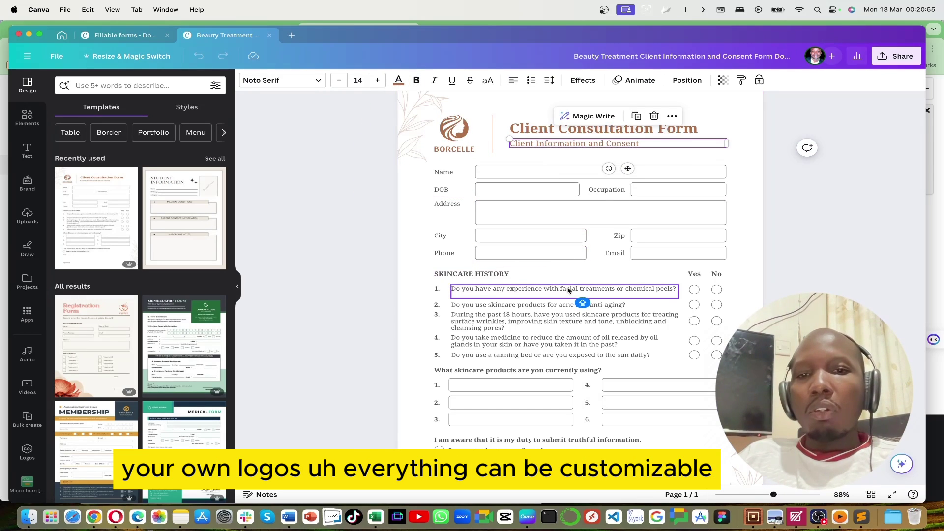
{"action": "scroll", "coordinate": [567, 290], "scroll_direction": "down", "scroll_amount": 4}
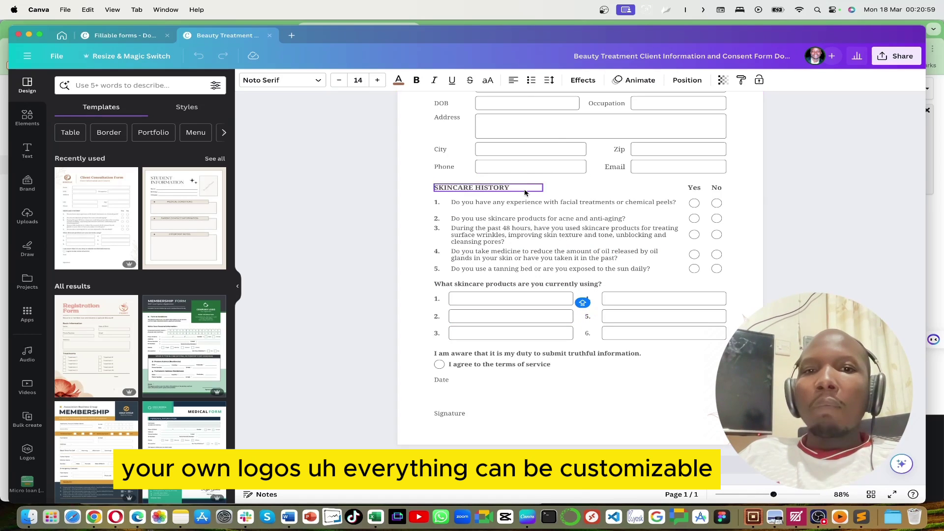
{"action": "left_click", "coordinate": [530, 168]}
{"action": "scroll", "coordinate": [534, 262], "scroll_direction": "up", "scroll_amount": 4}
{"action": "scroll", "coordinate": [535, 262], "scroll_direction": "up", "scroll_amount": 2}
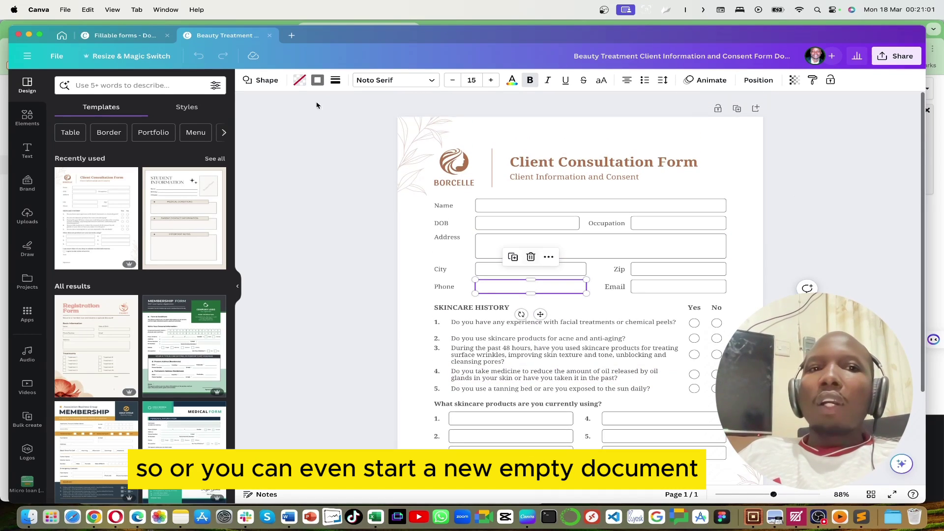
Step: Return to the Forms templates page and create a blank form as a separate design
{"action": "left_click", "coordinate": [291, 34]}
{"action": "left_click", "coordinate": [378, 159]}
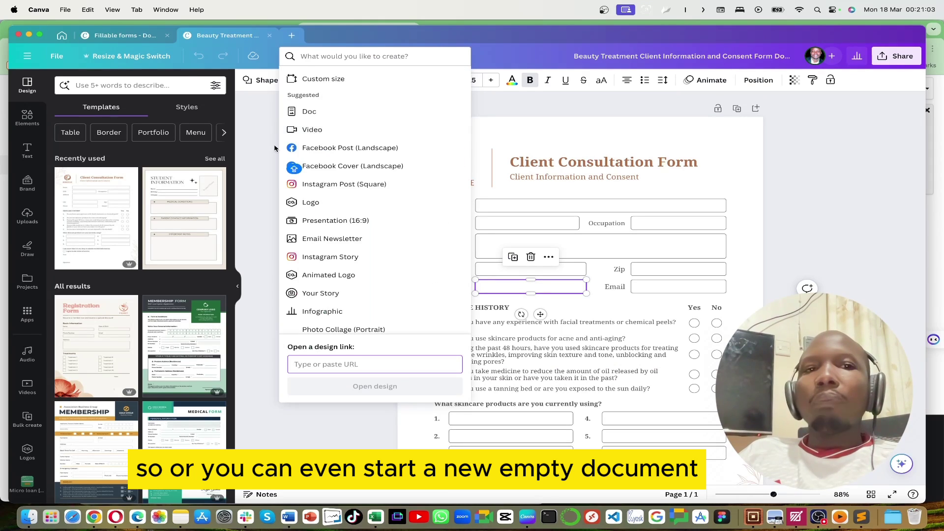
{"action": "left_click", "coordinate": [62, 35]}
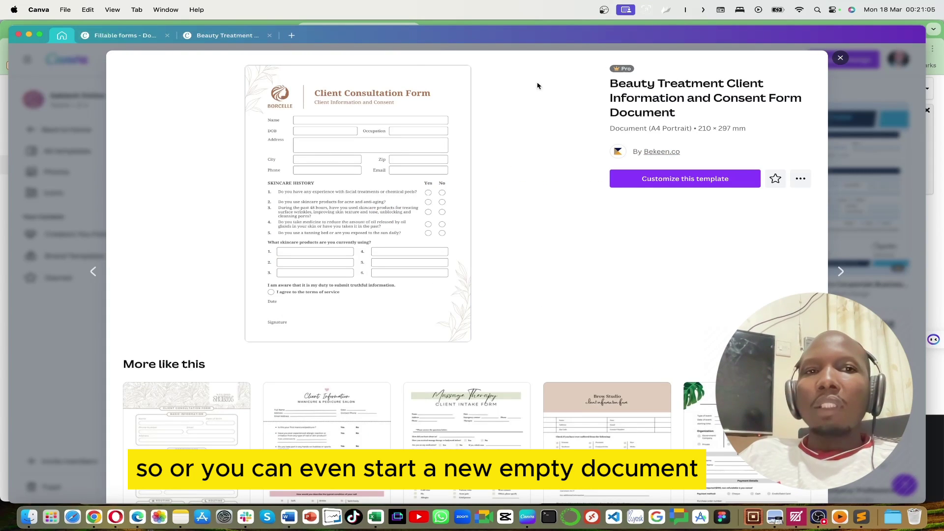
{"action": "left_click", "coordinate": [840, 58]}
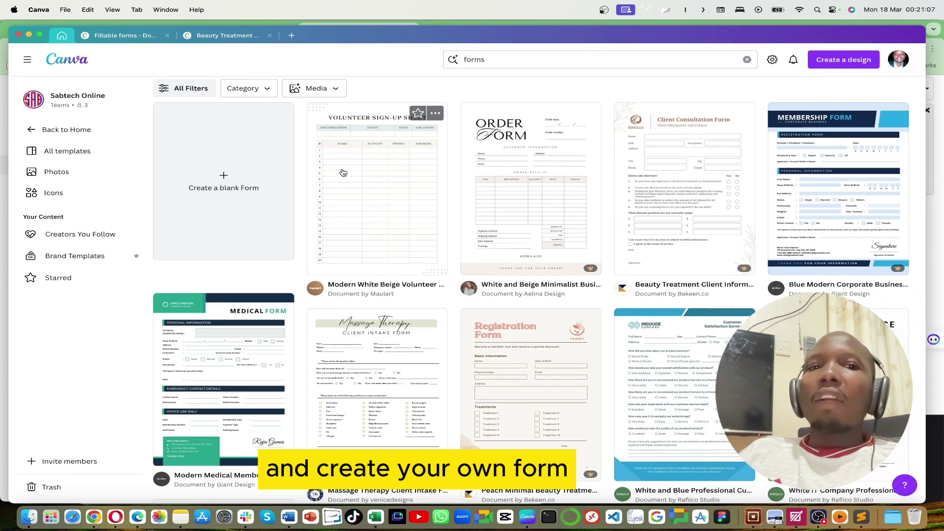
{"action": "scroll", "coordinate": [394, 211], "scroll_direction": "up", "scroll_amount": 2}
{"action": "left_click", "coordinate": [210, 282]}
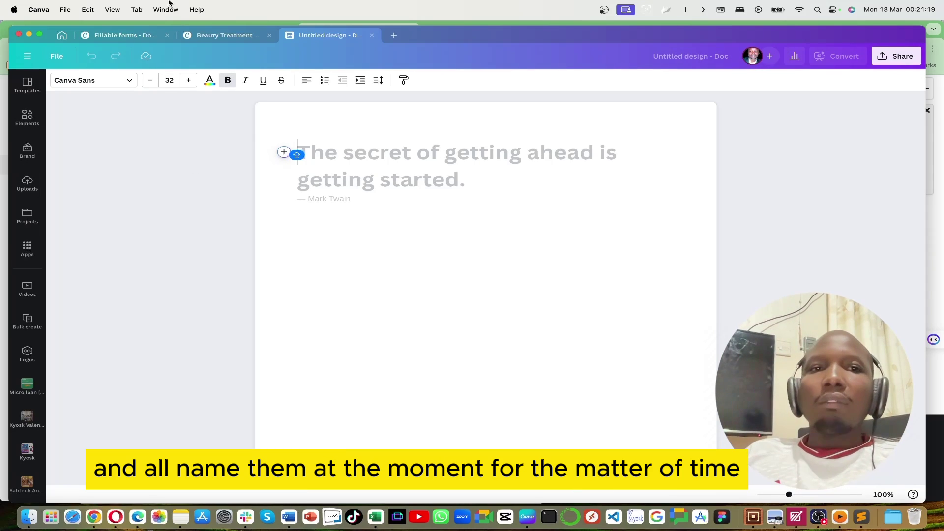
Step: Go back to the Beauty Treatment form design and set its download file type to PDF Standard
{"action": "left_click", "coordinate": [228, 37]}
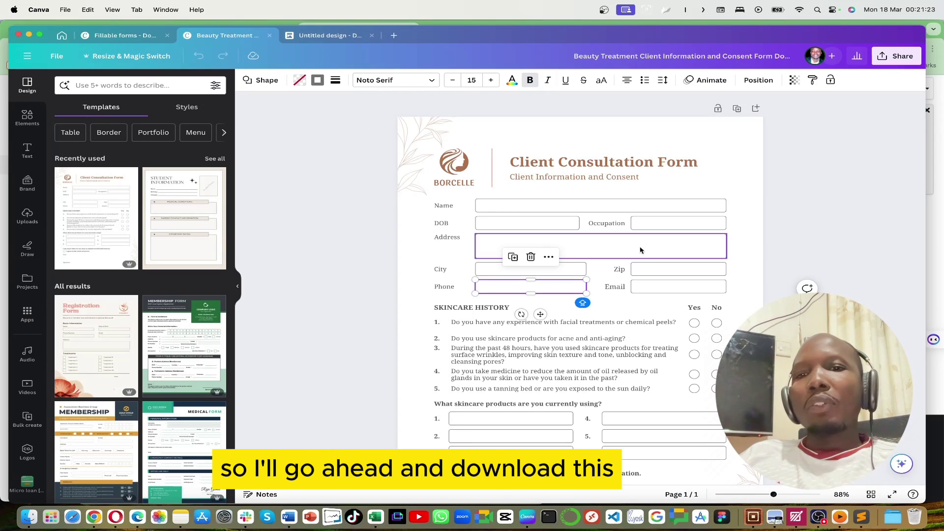
{"action": "left_click", "coordinate": [754, 213]}
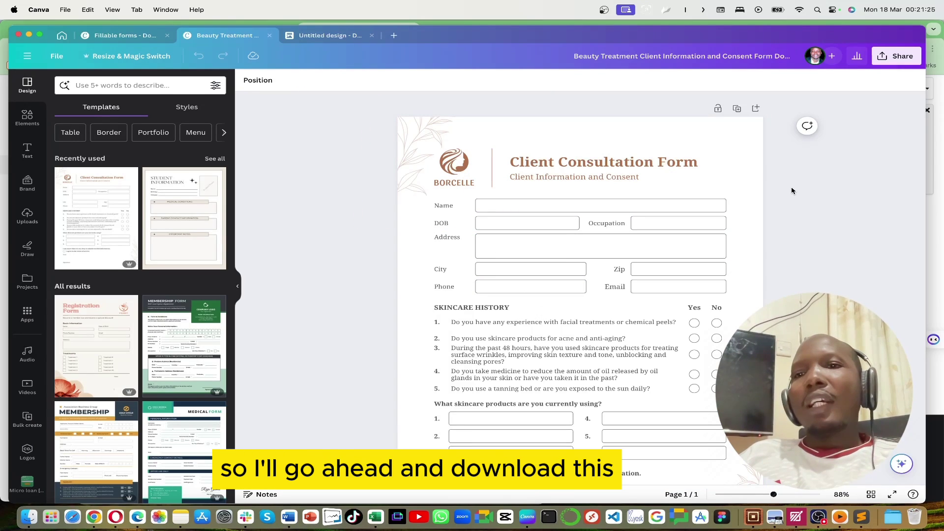
{"action": "left_click", "coordinate": [892, 59]}
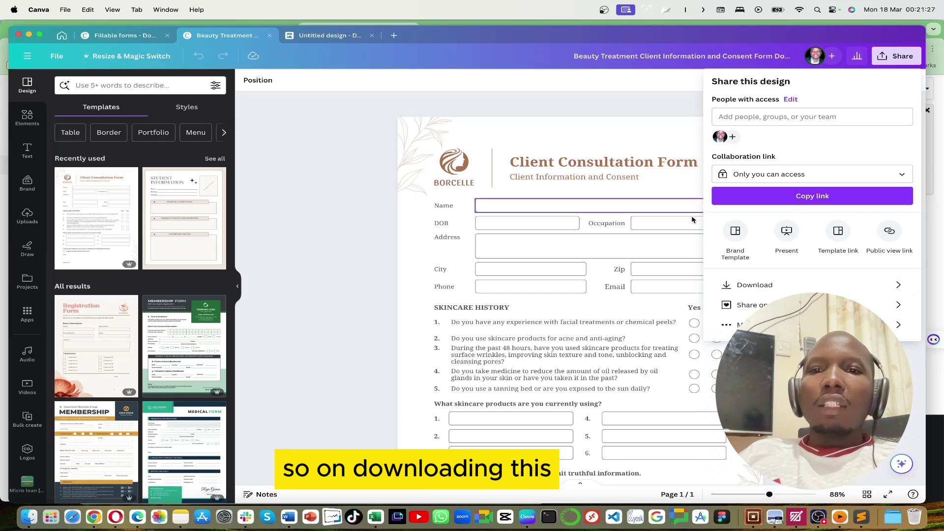
{"action": "left_click", "coordinate": [763, 285]}
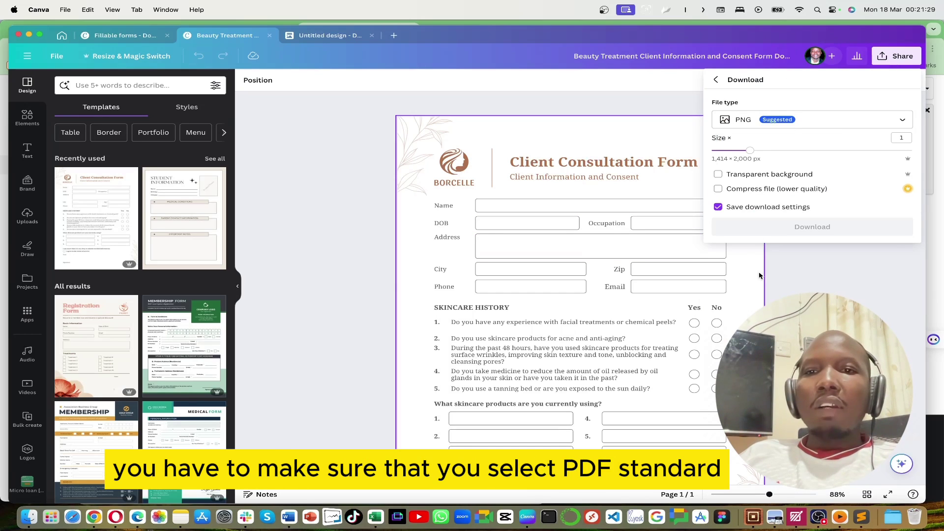
{"action": "left_click", "coordinate": [752, 127]}
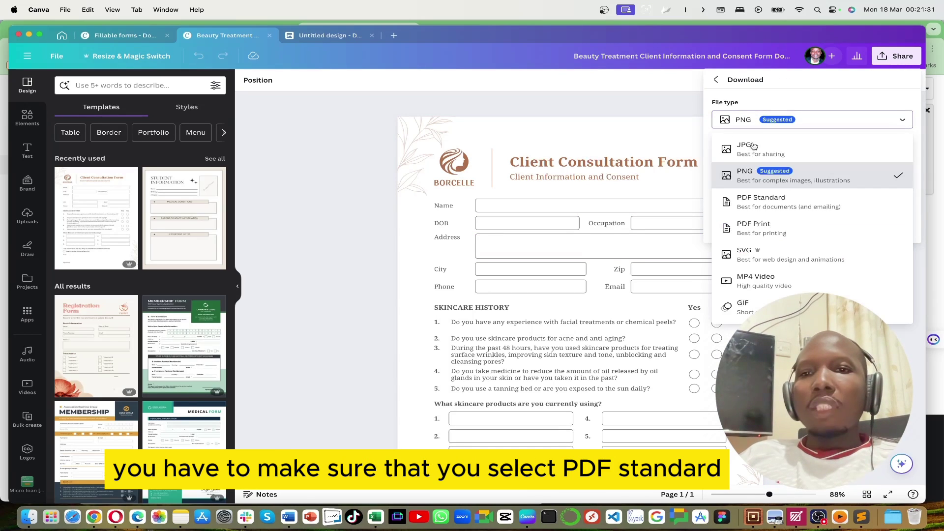
{"action": "left_click", "coordinate": [776, 203]}
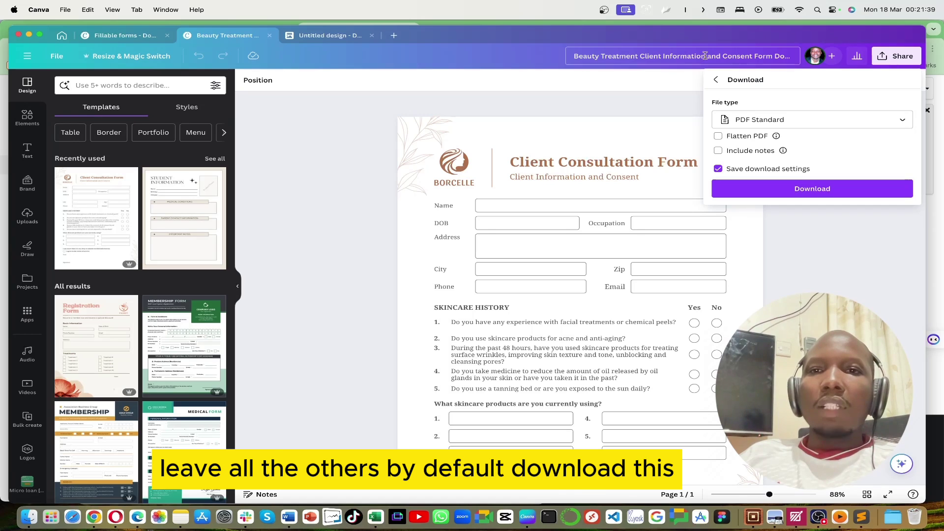
Step: Rename the consultation form design as SESSION
{"action": "key", "text": "Escape"}
{"action": "key", "text": "super+a"}
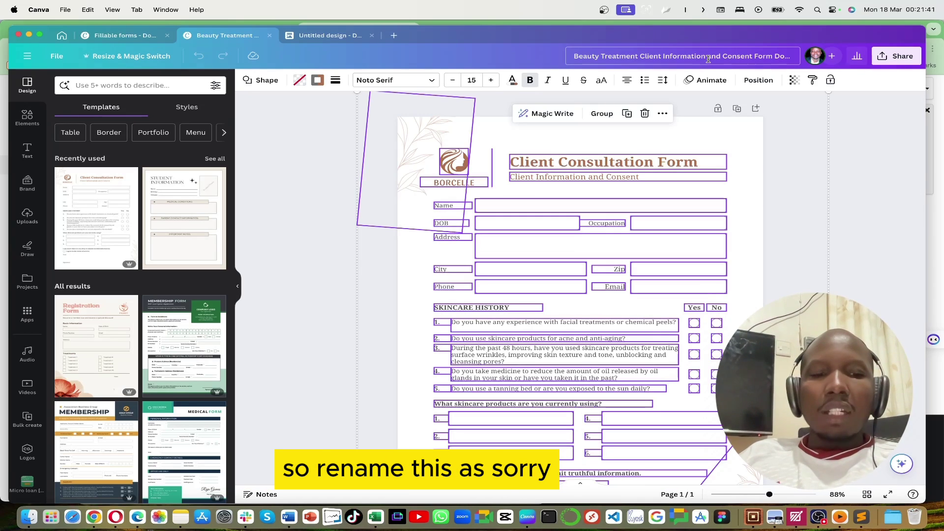
{"action": "key", "text": "Escape"}
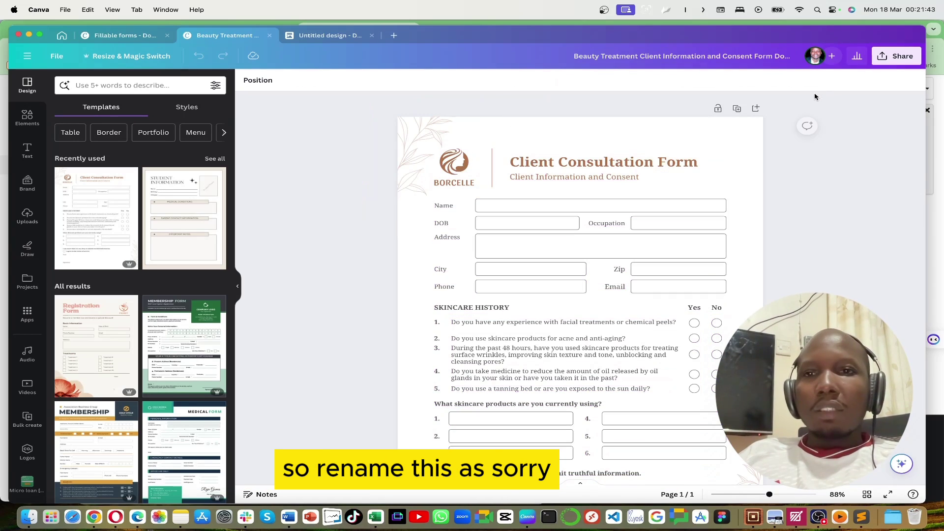
{"action": "left_click", "coordinate": [711, 56]}
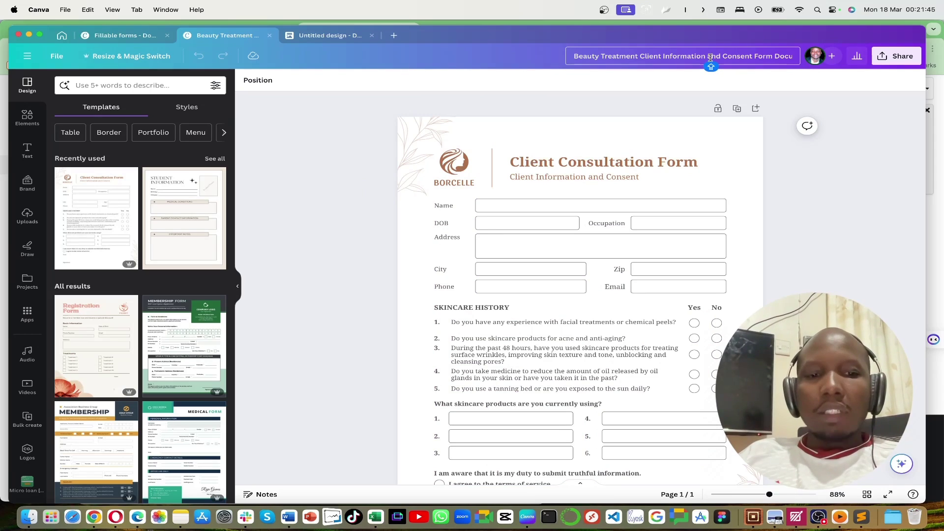
{"action": "key", "text": "super+a"}
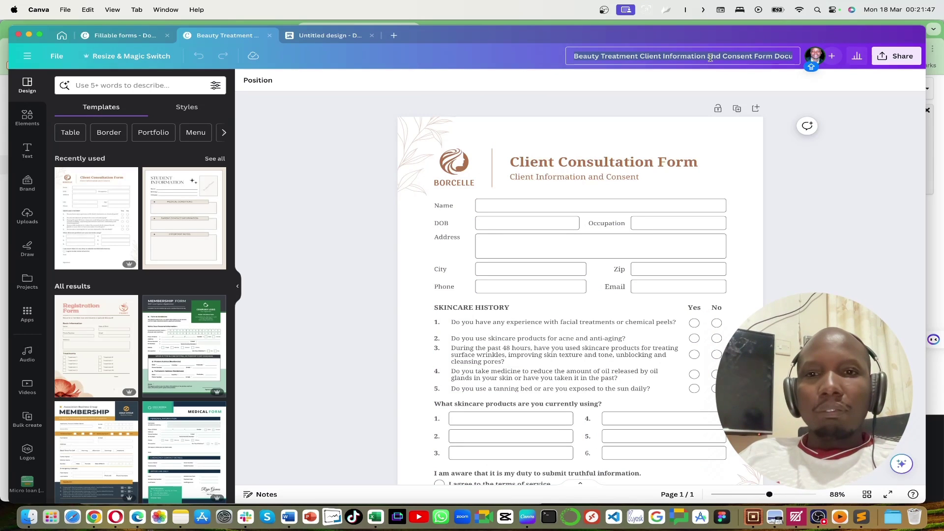
{"action": "type", "text": "SESSION"}
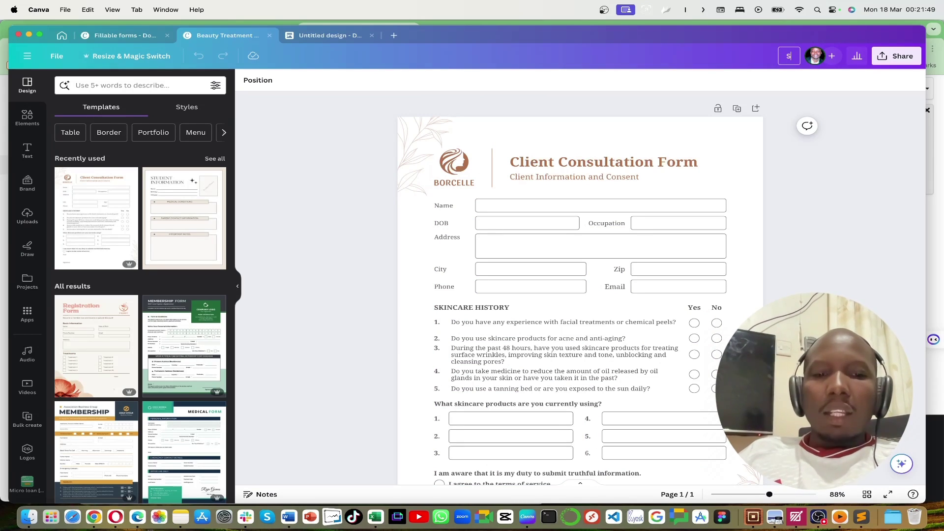
{"action": "left_click", "coordinate": [797, 97]}
Step: Download the design as a standard PDF and save it as SESSION.pdf in the Fillable PDF folder
{"action": "left_click", "coordinate": [894, 63]}
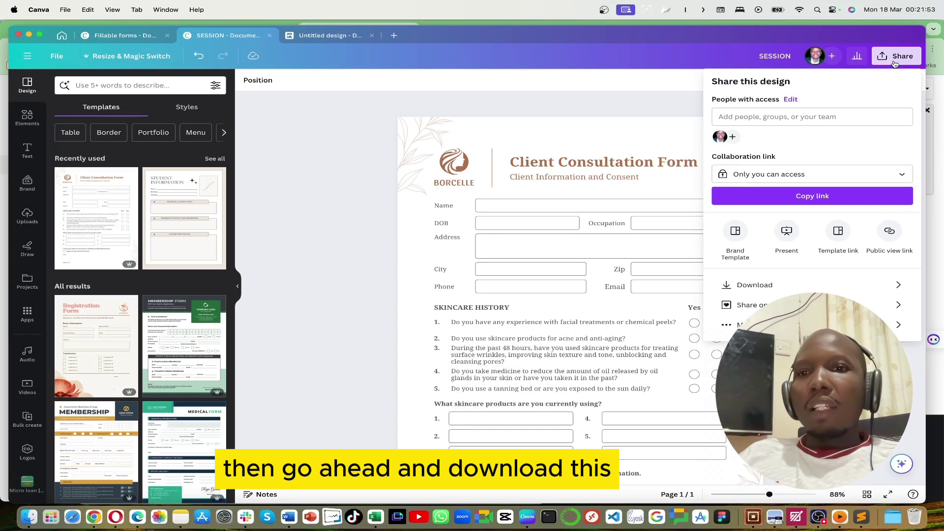
{"action": "left_click", "coordinate": [768, 287]}
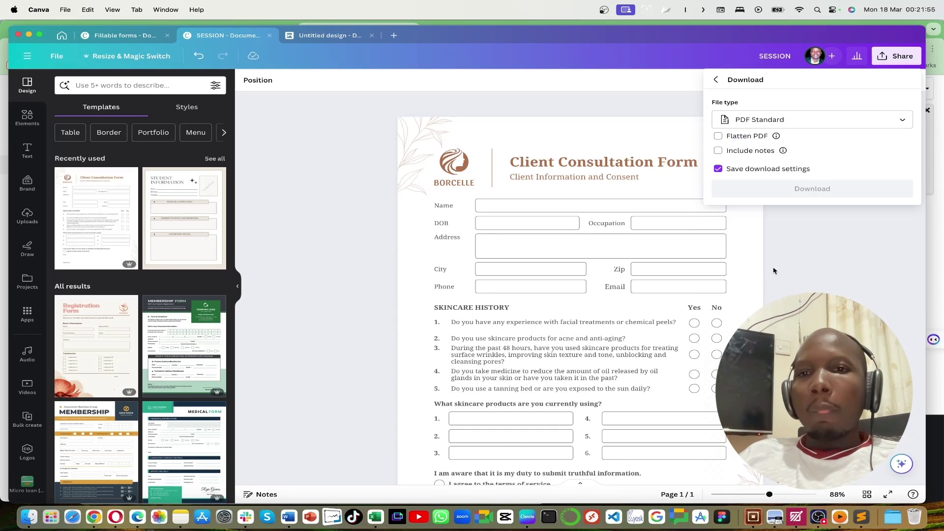
{"action": "left_click", "coordinate": [798, 185]}
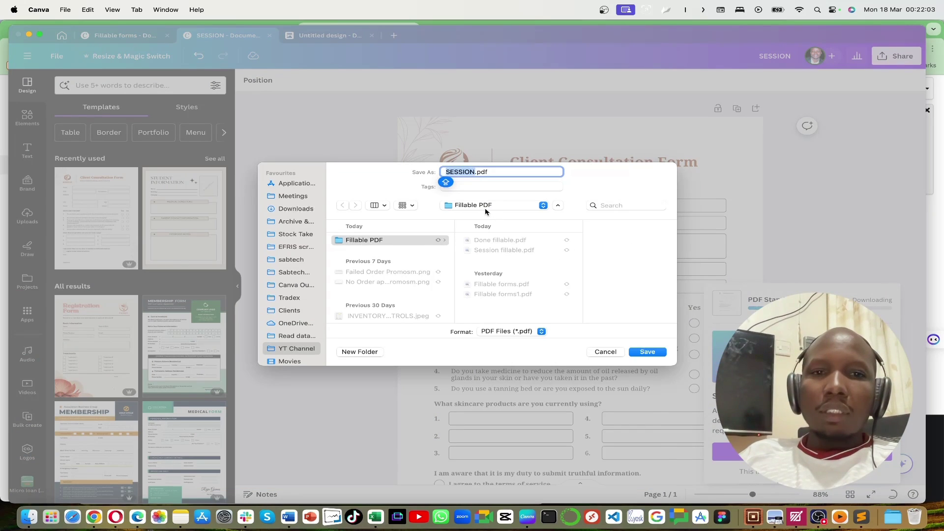
{"action": "left_click", "coordinate": [647, 352]}
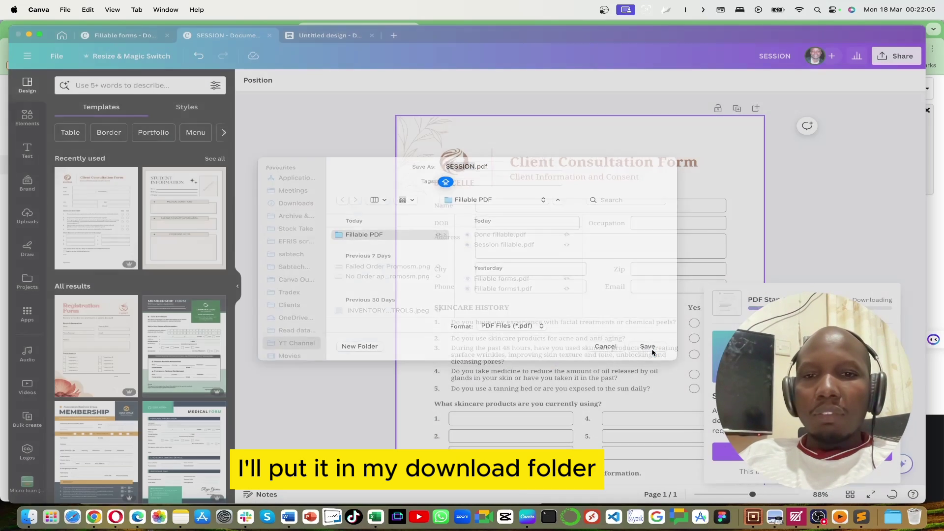
{"action": "left_click", "coordinate": [819, 220]}
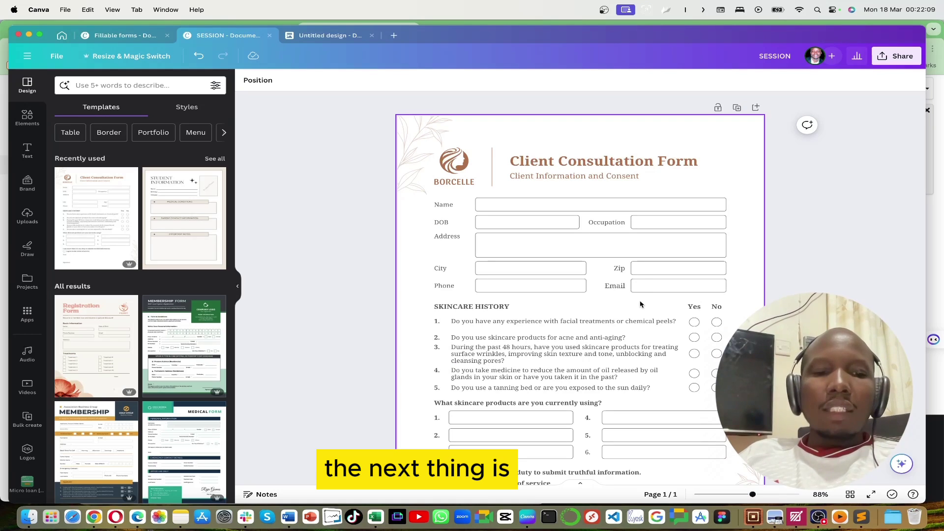
Step: Switch to DocFly in Chrome, show its full web address, and display its PDF editing tools
{"action": "key", "text": "super+Tab"}
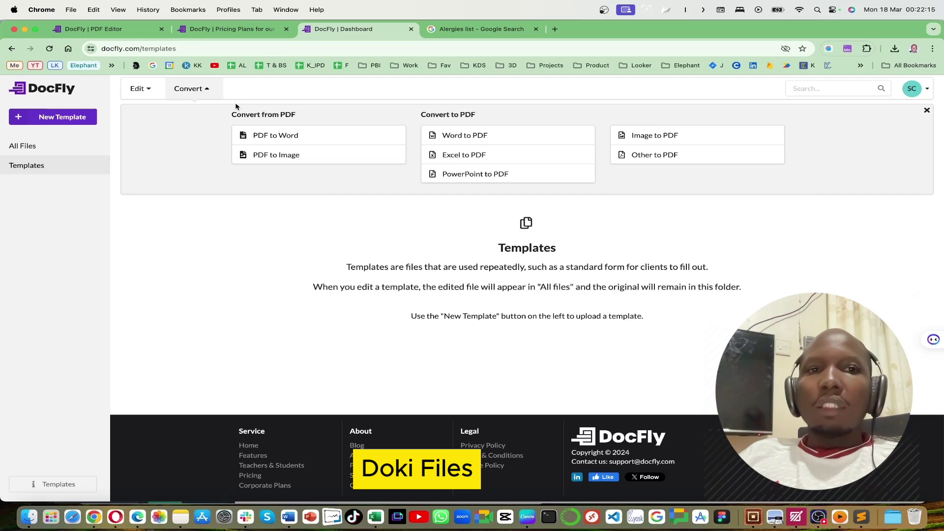
{"action": "left_click", "coordinate": [127, 48]}
{"action": "left_click", "coordinate": [145, 48]}
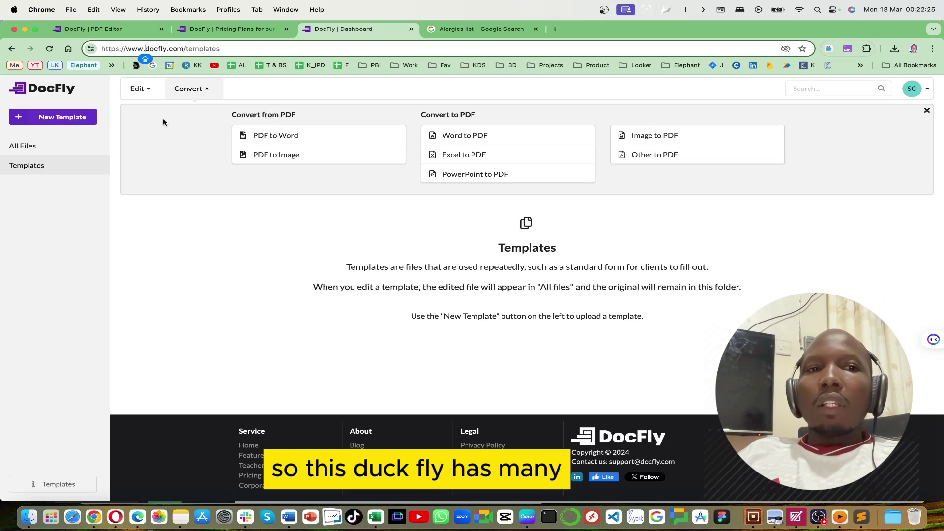
{"action": "left_click", "coordinate": [153, 205]}
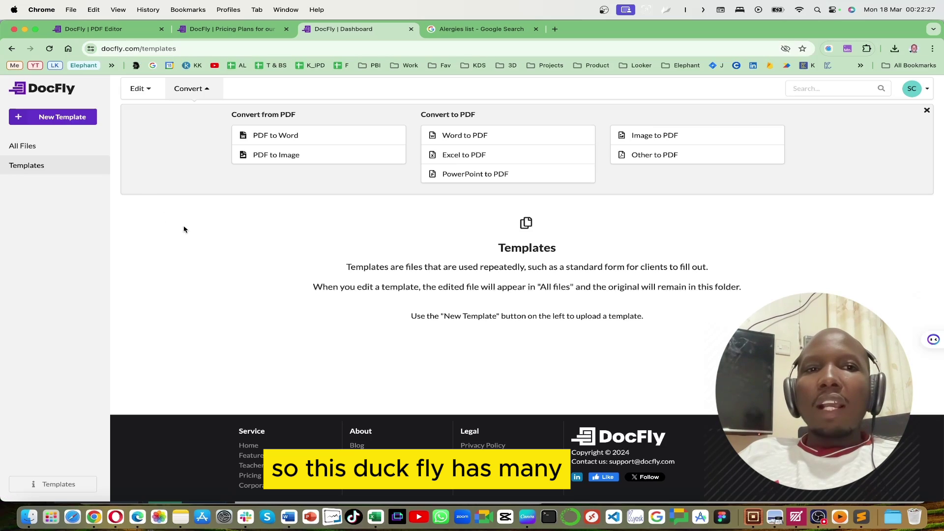
{"action": "left_click", "coordinate": [151, 90]}
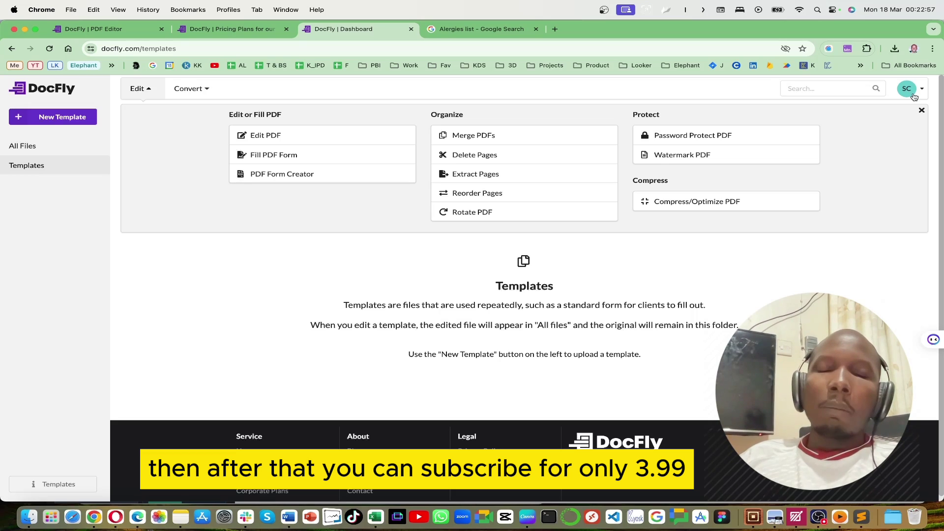
Step: Check DocFly Pro's annual and monthly pricing, then return to the templates page
{"action": "left_click", "coordinate": [237, 29]}
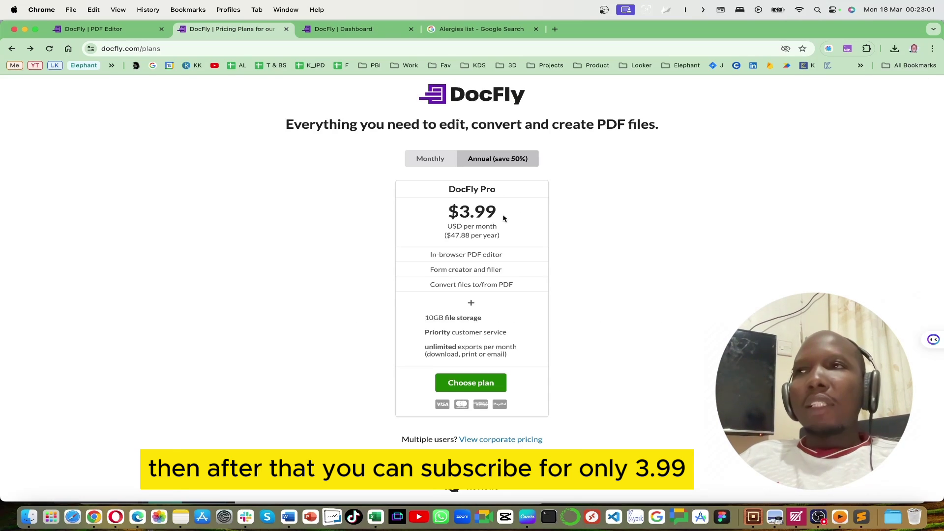
{"action": "left_click", "coordinate": [437, 165]}
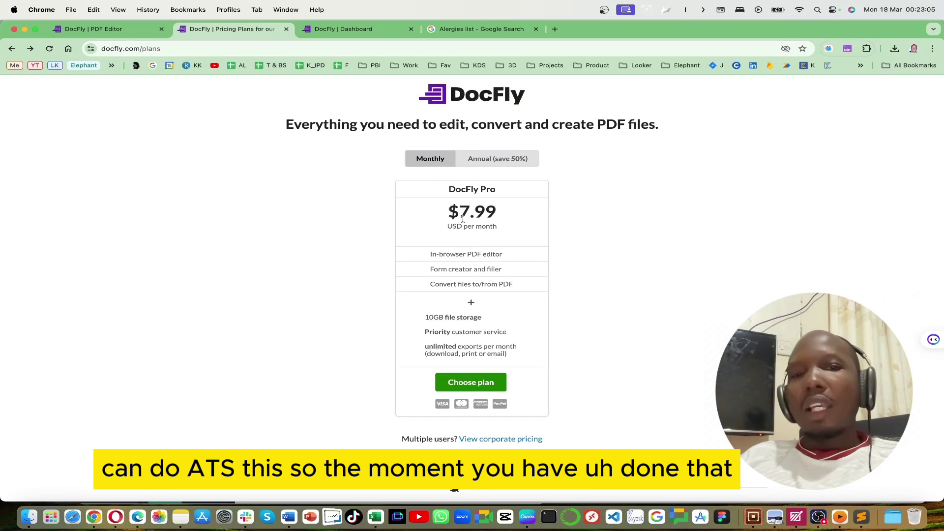
{"action": "left_click", "coordinate": [338, 32]}
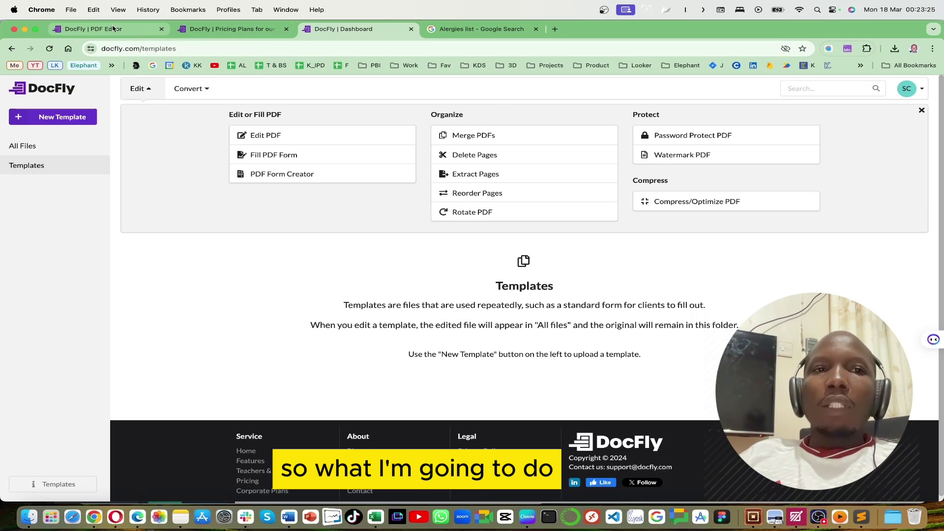
Step: Return to the DocFly dashboard and show the list of all files
{"action": "left_click", "coordinate": [95, 29]}
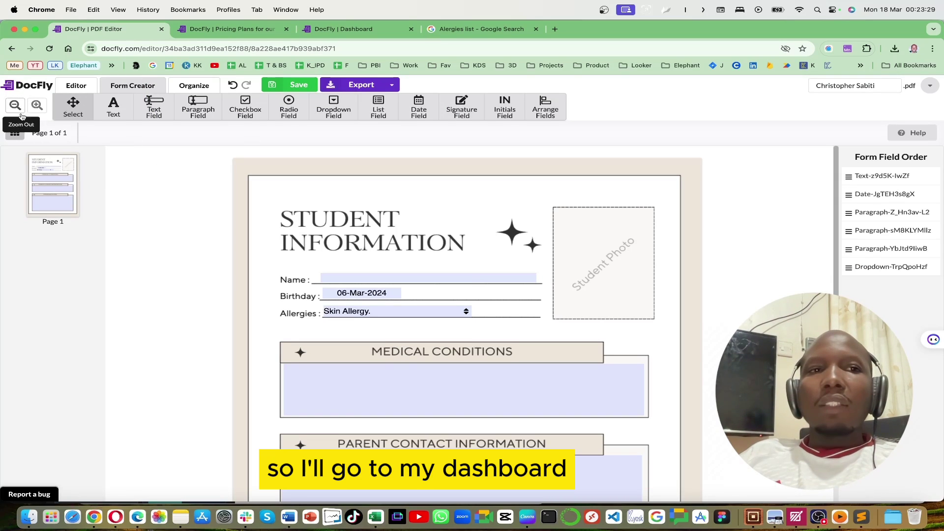
{"action": "left_click", "coordinate": [215, 30]}
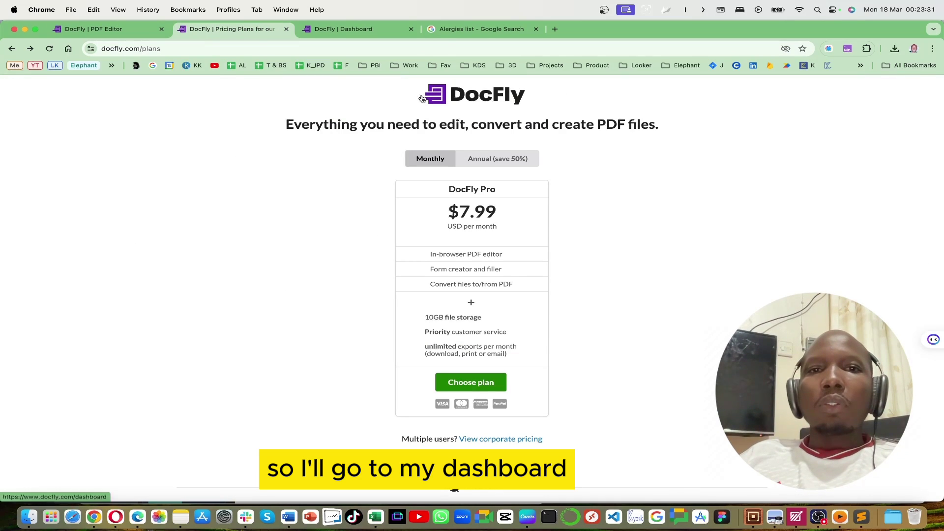
{"action": "left_click", "coordinate": [358, 28]}
{"action": "left_click", "coordinate": [22, 146]}
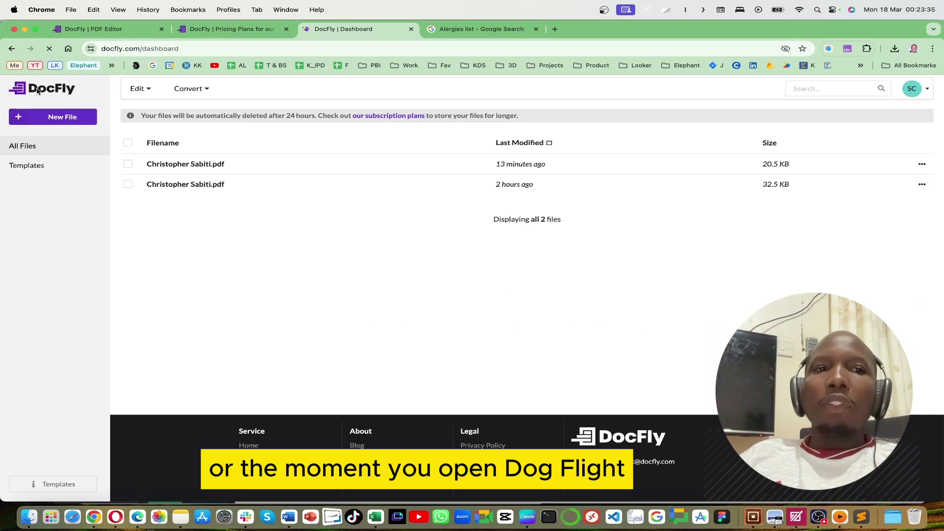
{"action": "left_click", "coordinate": [58, 119]}
{"action": "left_click", "coordinate": [58, 134]}
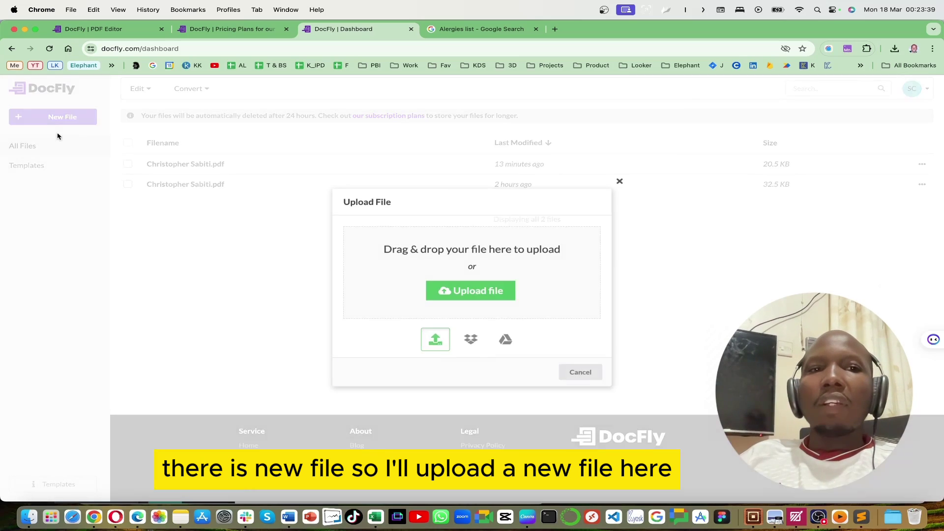
{"action": "left_click", "coordinate": [621, 181]}
Step: Upload SESSION.pdf from the computer's Fillable PDF folder as a new file
{"action": "left_click", "coordinate": [76, 118]}
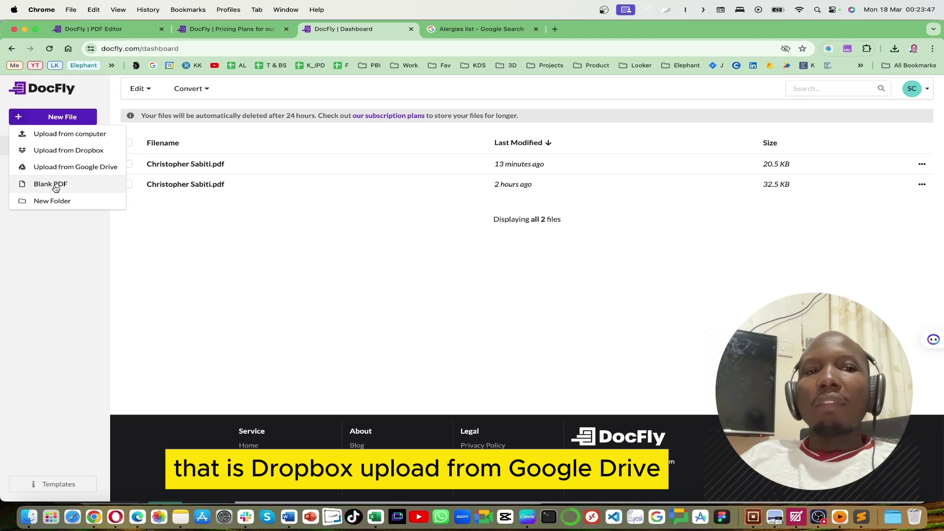
{"action": "left_click", "coordinate": [71, 138]}
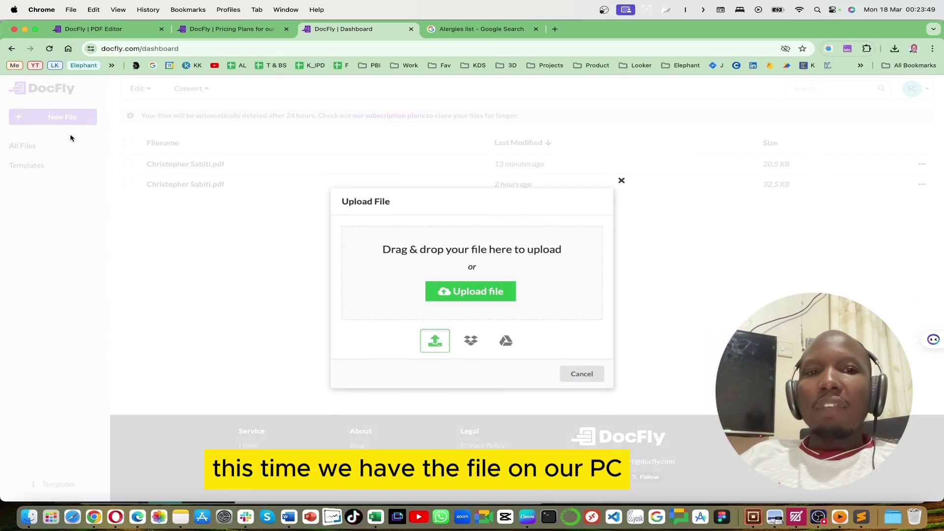
{"action": "left_click", "coordinate": [477, 290]}
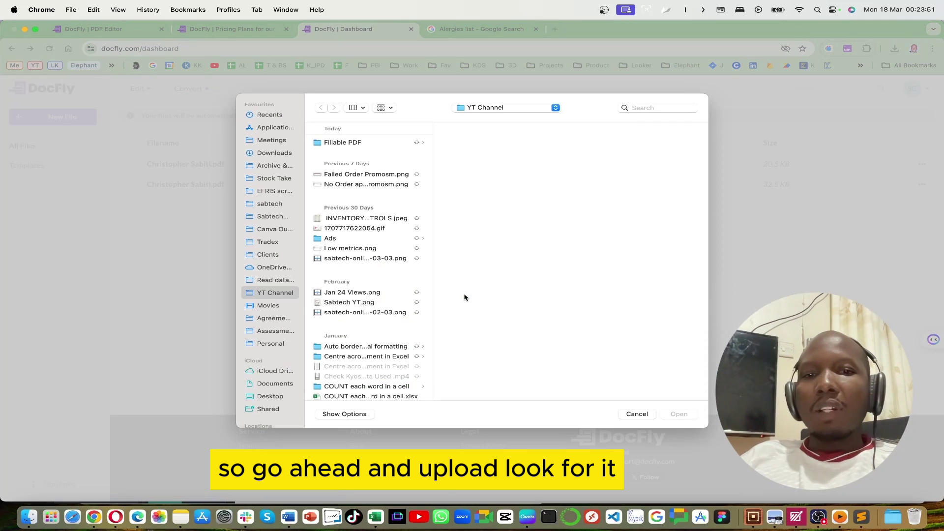
{"action": "left_click", "coordinate": [341, 144]}
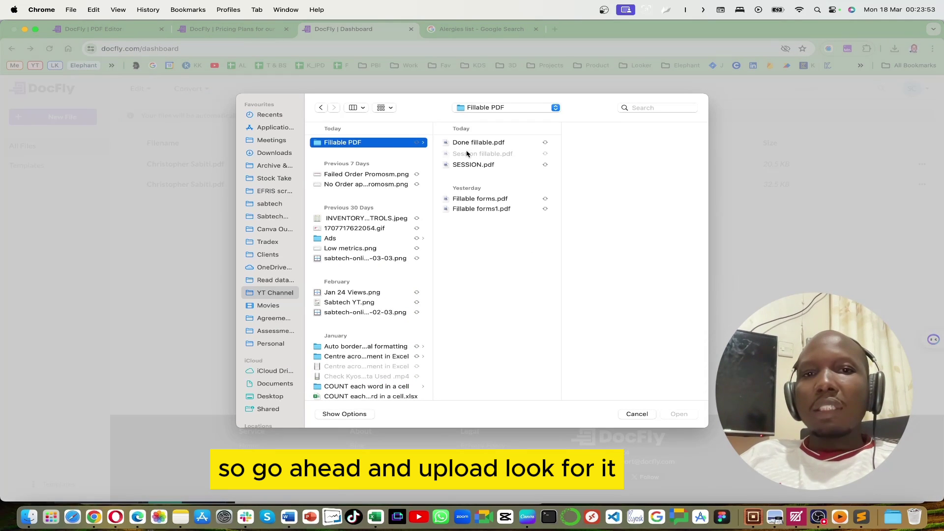
{"action": "left_click", "coordinate": [479, 165]}
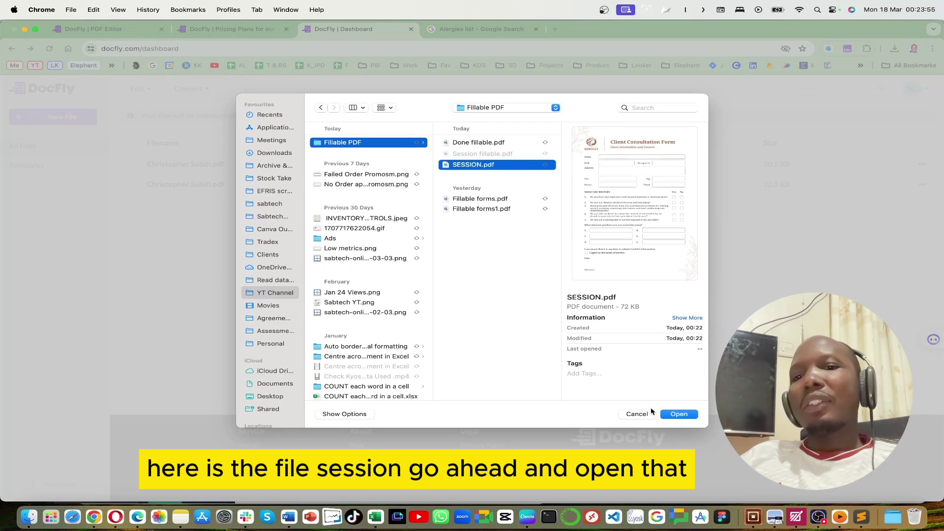
{"action": "left_click", "coordinate": [678, 415]}
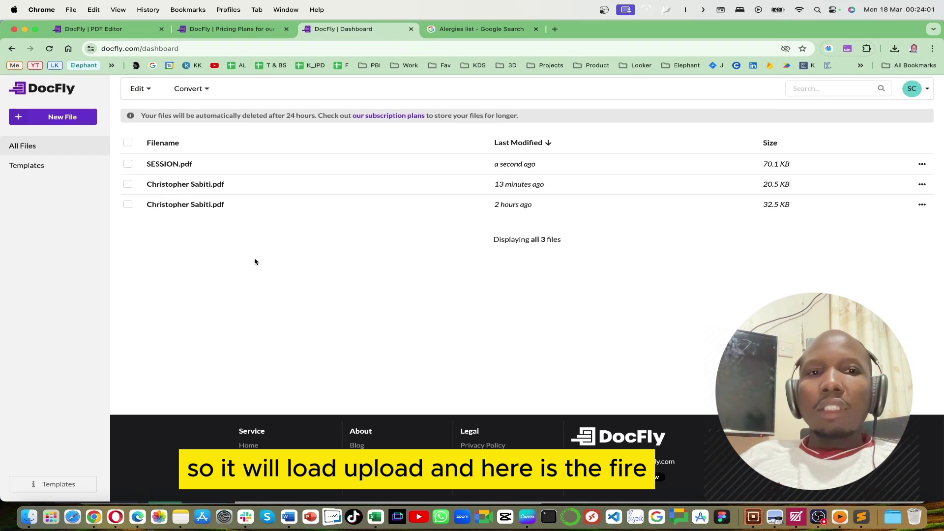
Step: Open the uploaded SESSION.pdf, look through the consultation form and switch to the form creation tools
{"action": "left_click", "coordinate": [166, 167]}
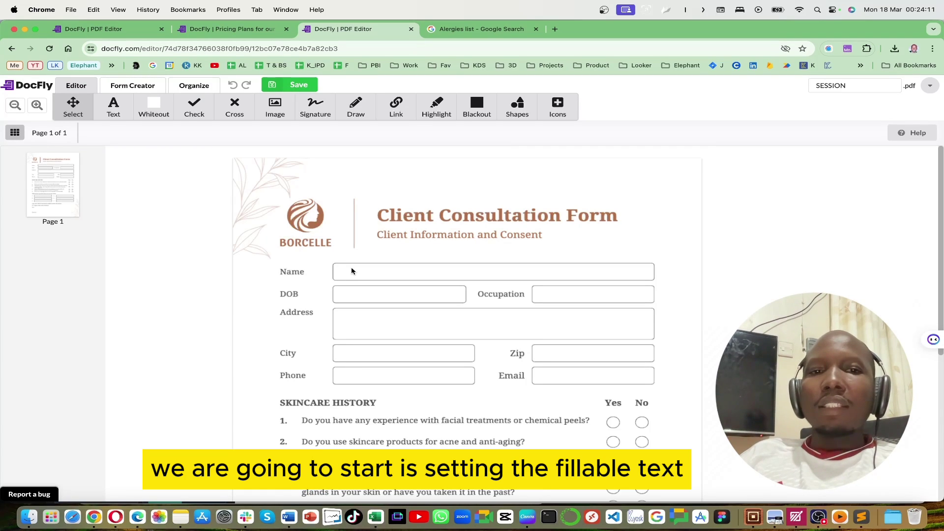
{"action": "scroll", "coordinate": [352, 261], "scroll_direction": "down", "scroll_amount": 3}
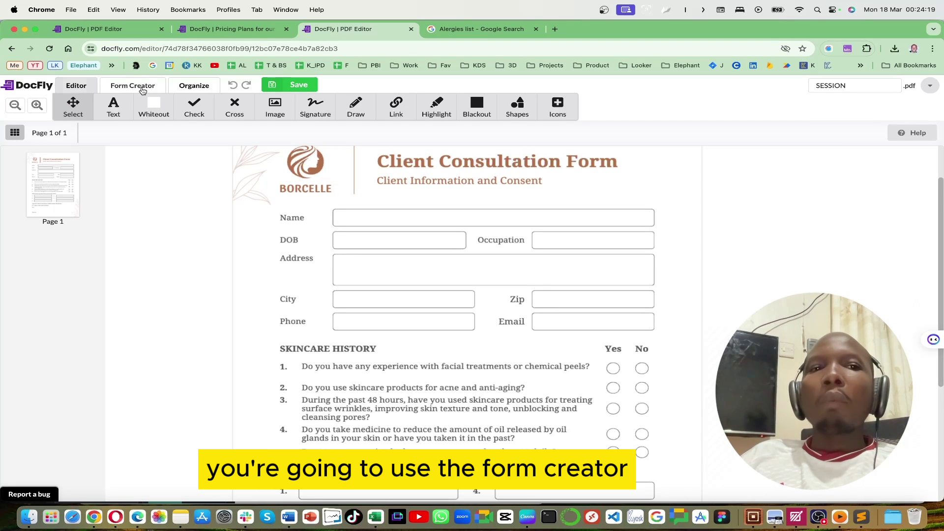
{"action": "left_click", "coordinate": [143, 90]}
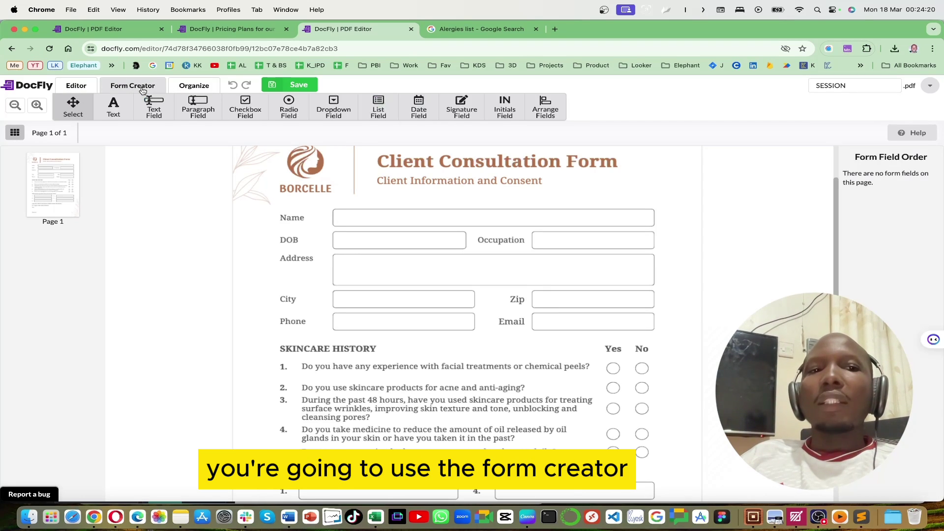
{"action": "left_click", "coordinate": [77, 89]}
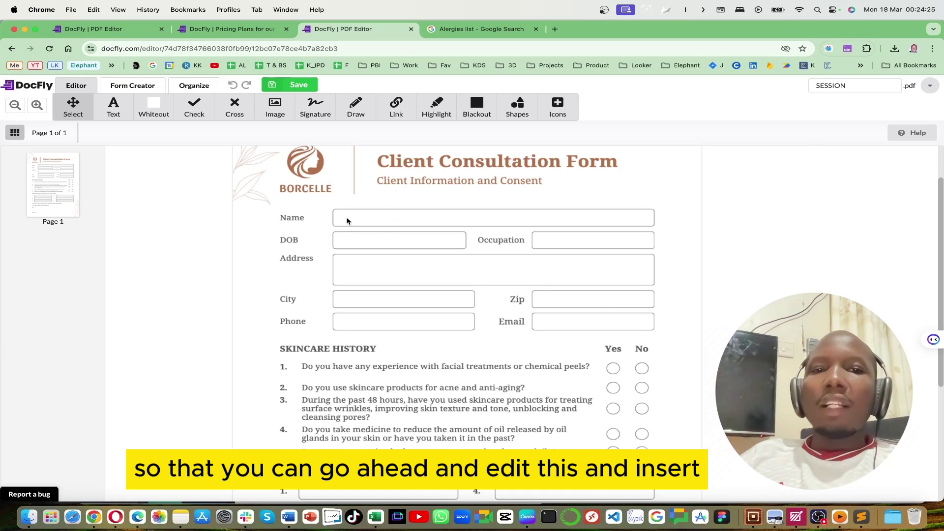
{"action": "scroll", "coordinate": [408, 305], "scroll_direction": "down", "scroll_amount": 5}
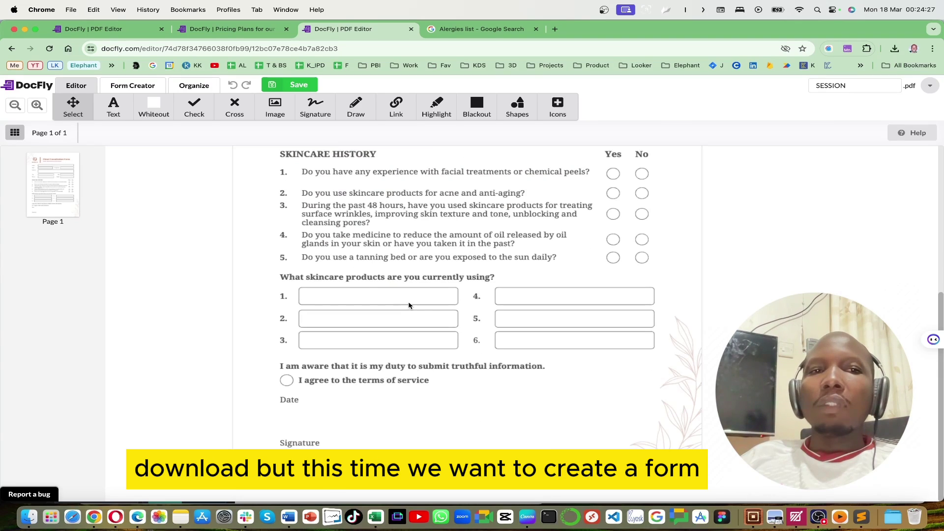
{"action": "left_click", "coordinate": [133, 85]}
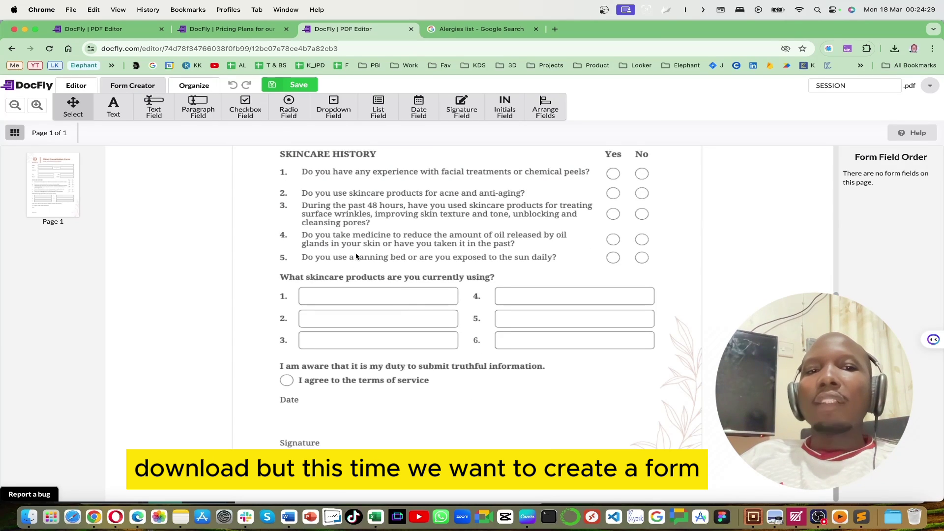
{"action": "scroll", "coordinate": [356, 256], "scroll_direction": "up", "scroll_amount": 6}
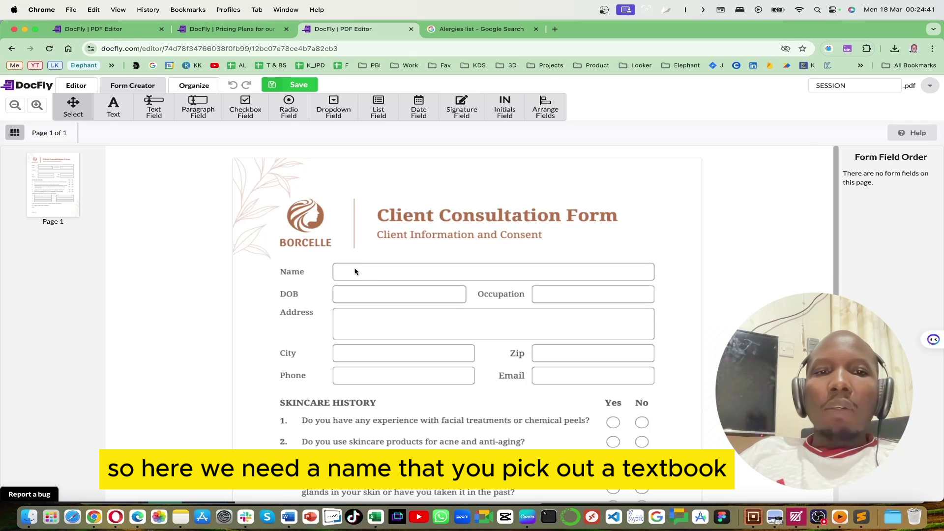
Step: Add a text field inside the form's Name box and widen it to span nearly the whole box
{"action": "left_click", "coordinate": [153, 107]}
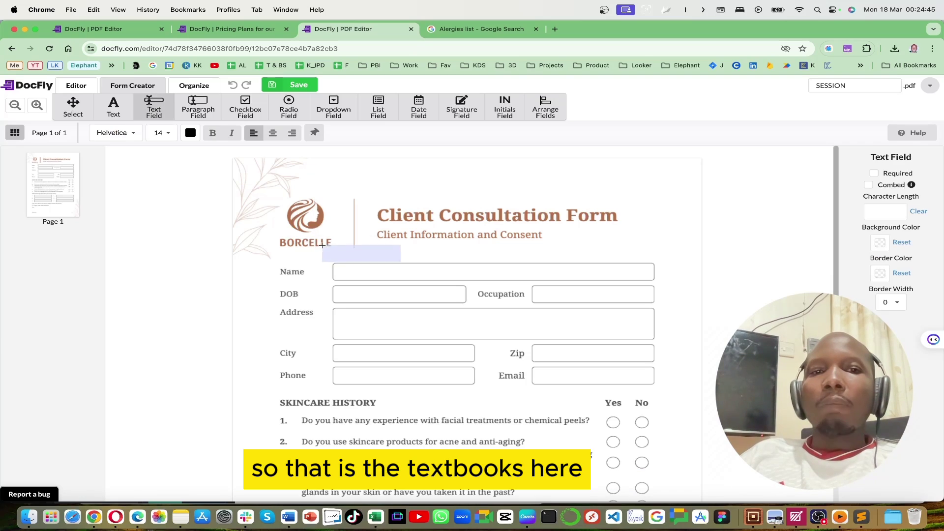
{"action": "left_click", "coordinate": [351, 268]}
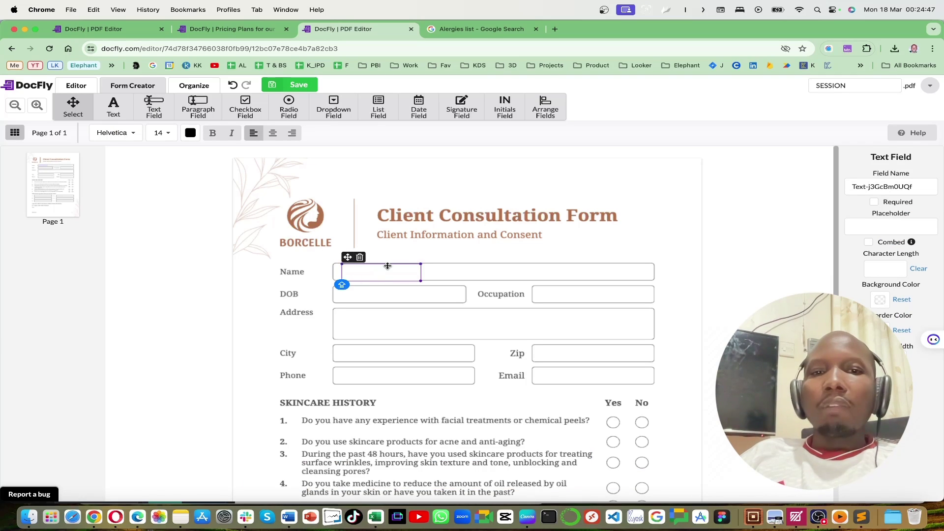
{"action": "left_click_drag", "start_coordinate": [390, 265], "coordinate": [346, 256]}
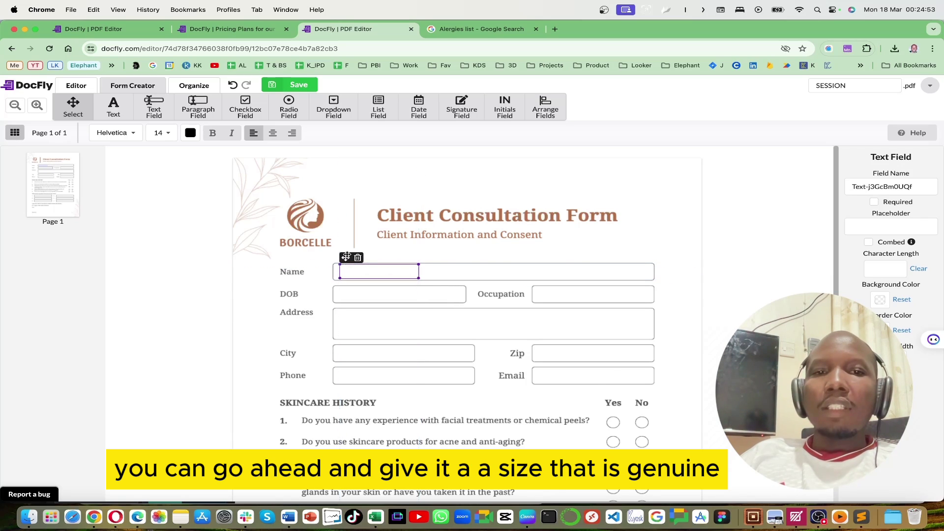
{"action": "left_click_drag", "start_coordinate": [420, 272], "coordinate": [650, 279]}
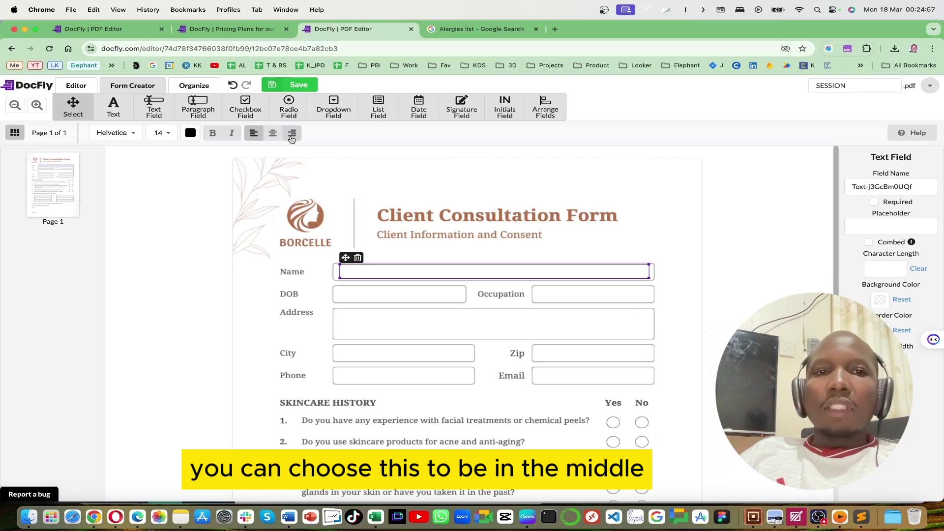
Step: Format the Name text field with centred alignment, font size 11 and blue text (0000FF)
{"action": "left_click", "coordinate": [274, 134]}
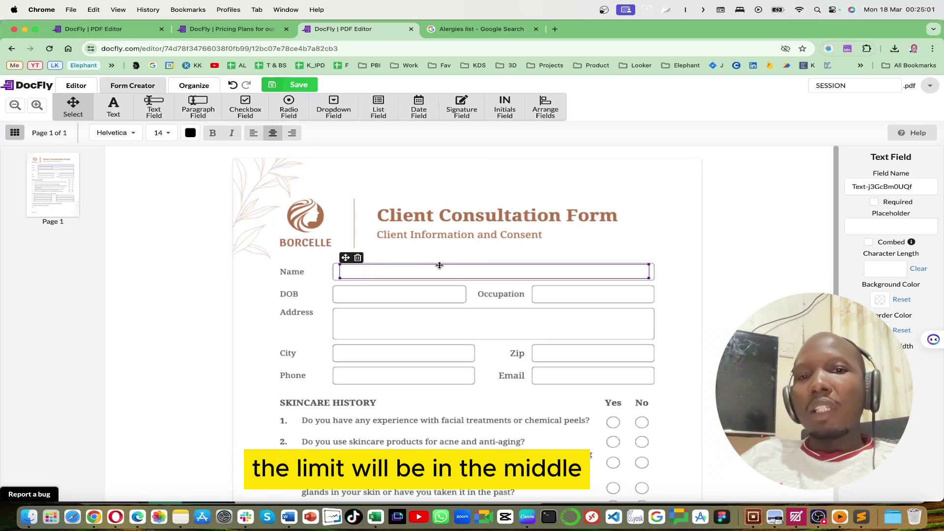
{"action": "left_click", "coordinate": [161, 133]}
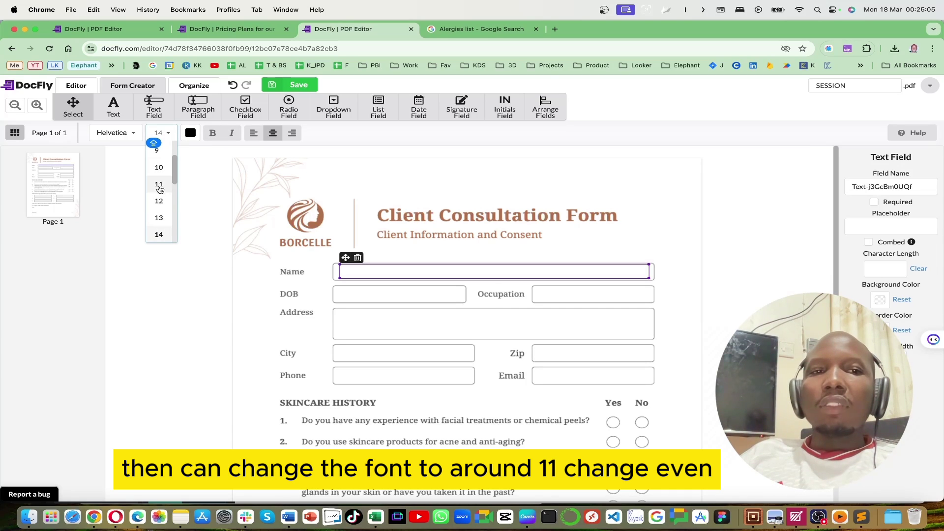
{"action": "left_click", "coordinate": [158, 185]}
{"action": "left_click", "coordinate": [190, 133]}
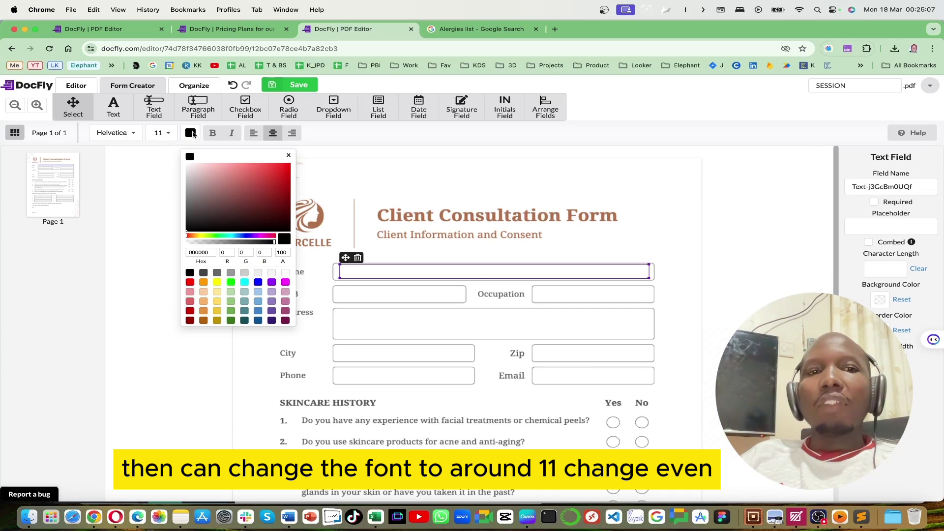
{"action": "left_click", "coordinate": [258, 281]}
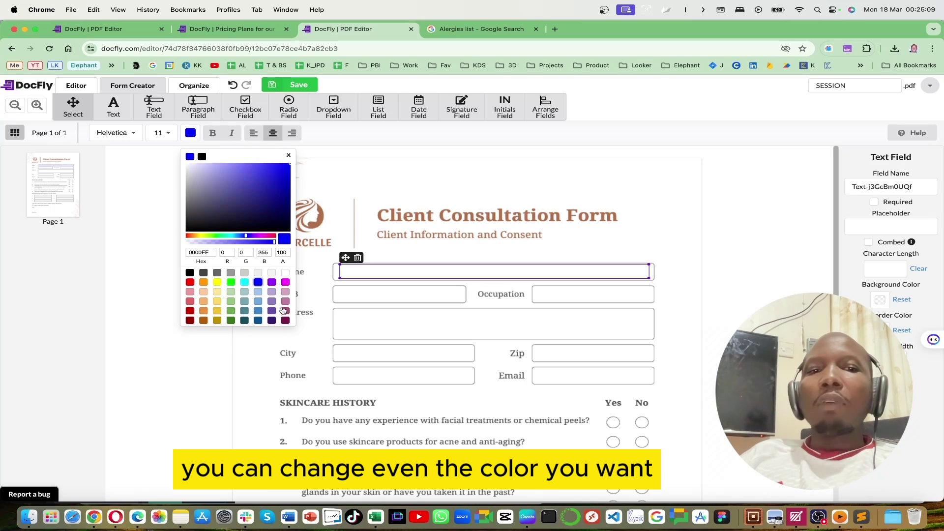
{"action": "left_click", "coordinate": [387, 172]}
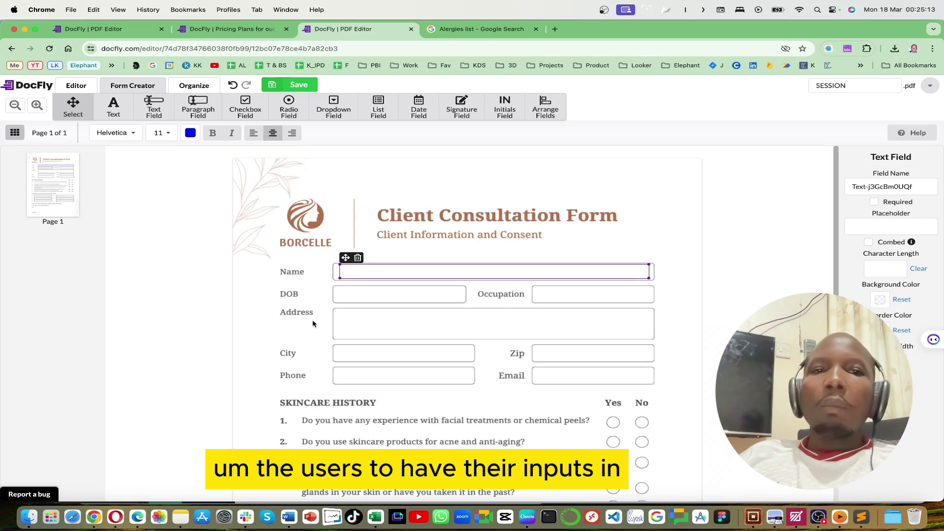
{"action": "left_click", "coordinate": [123, 134]}
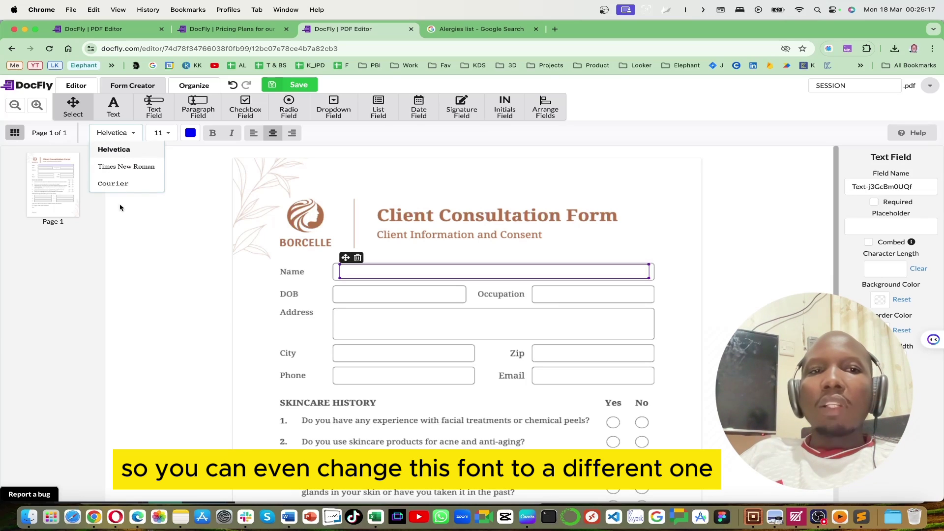
{"action": "left_click", "coordinate": [194, 243]}
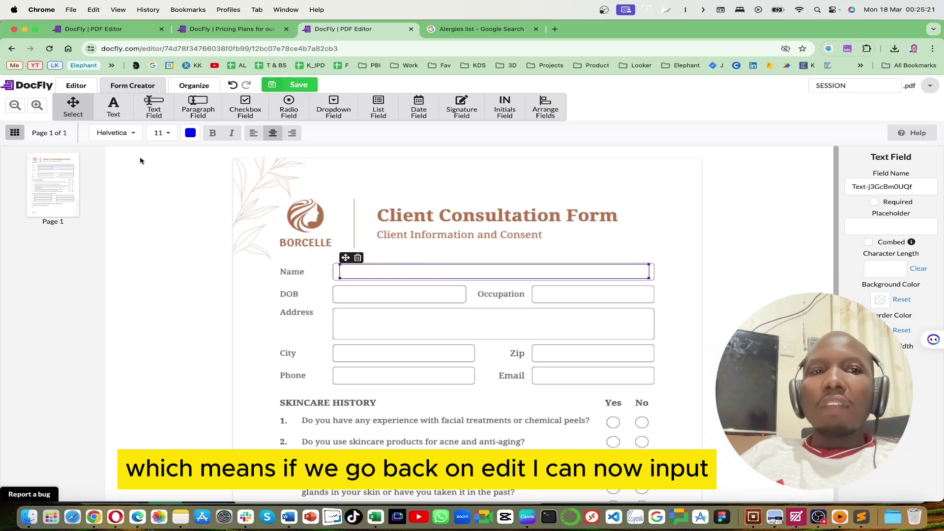
Step: Switch to the editing view and test the Name field by filling in a sample first name
{"action": "left_click", "coordinate": [76, 85]}
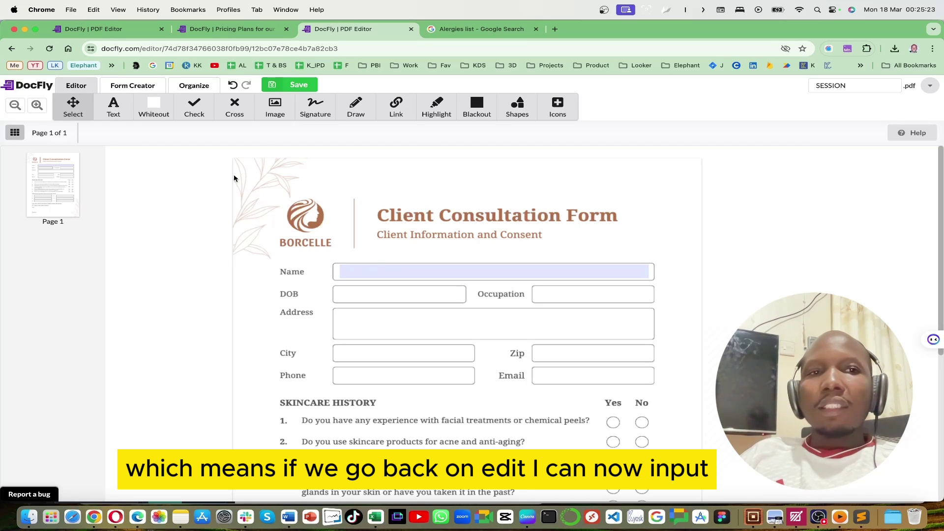
{"action": "left_click", "coordinate": [364, 275]}
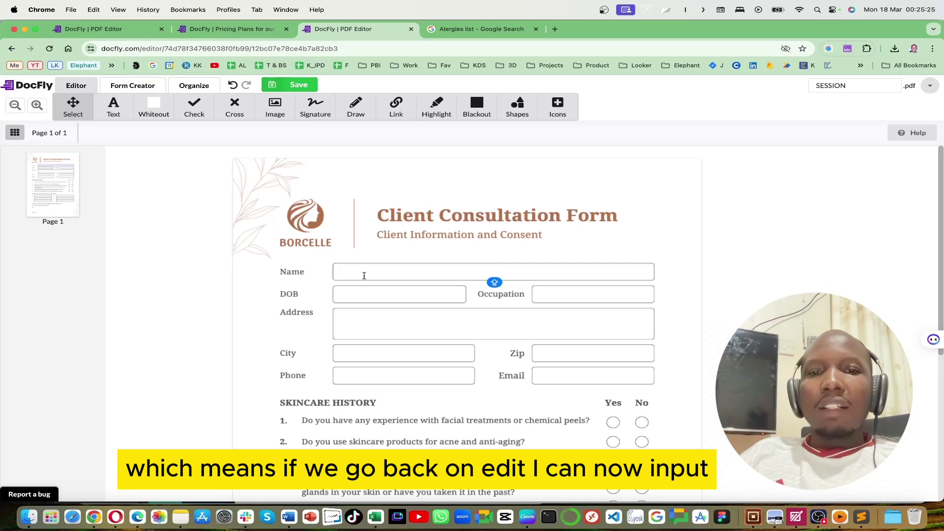
{"action": "type", "text": "CHR"}
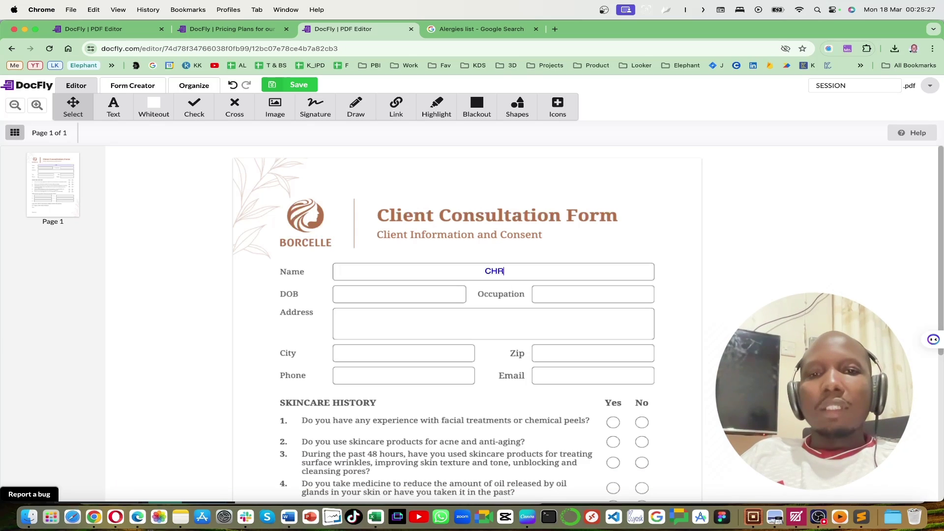
{"action": "type", "text": "ISTOP"}
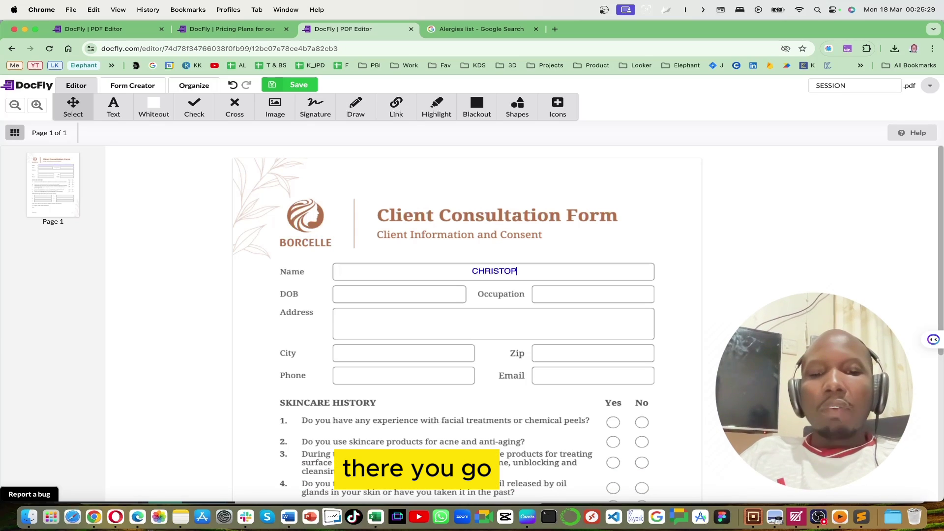
{"action": "type", "text": "HER"}
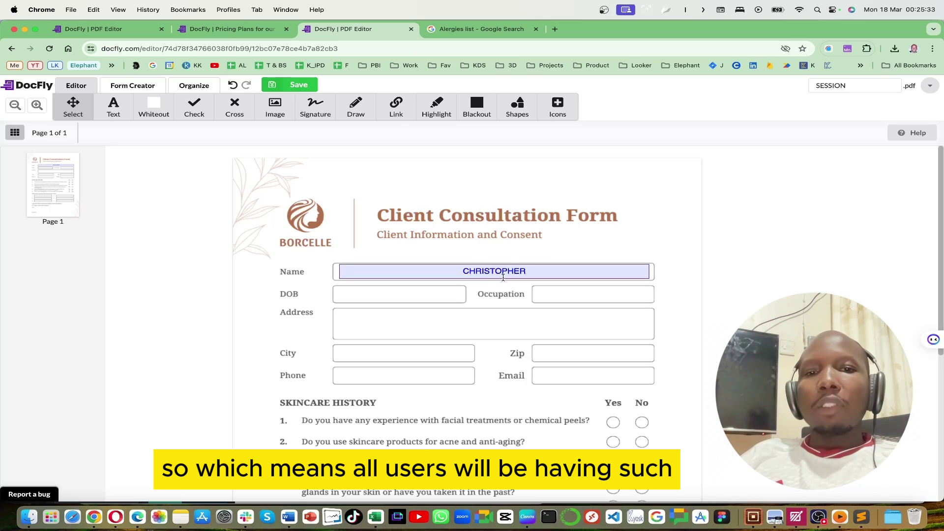
Step: Clear the sample name from the Name field
{"action": "key", "text": "BackSpace"}
{"action": "key", "text": "BackSpace"}
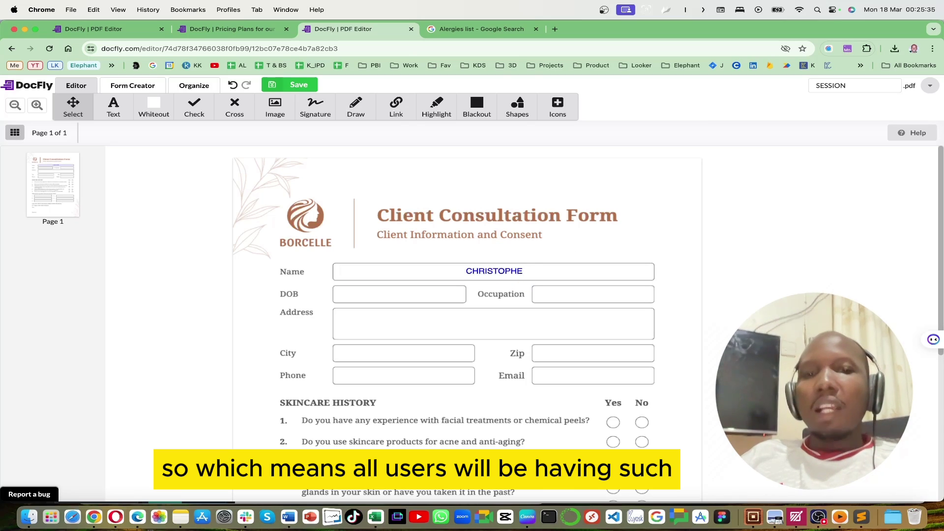
{"action": "key", "text": "BackSpace"}
{"action": "key", "text": "BackSpace"}
{"action": "key", "text": "BackSpace"}
{"action": "key", "text": "BackSpace"}
{"action": "key", "text": "BackSpace"}
{"action": "key", "text": "BackSpace"}
{"action": "key", "text": "BackSpace"}
{"action": "key", "text": "BackSpace"}
{"action": "key", "text": "BackSpace"}
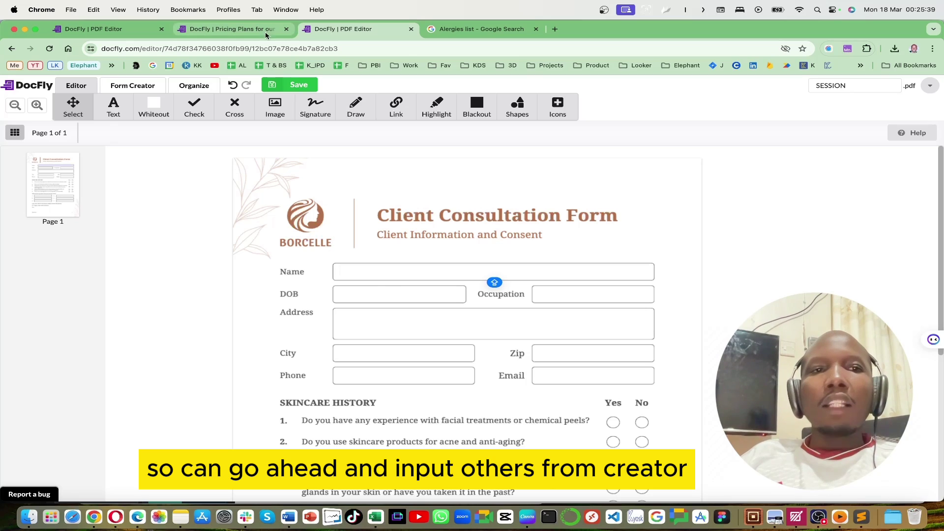
Step: Return to the form creation tools and place a date field inside the DOB box
{"action": "left_click", "coordinate": [123, 87]}
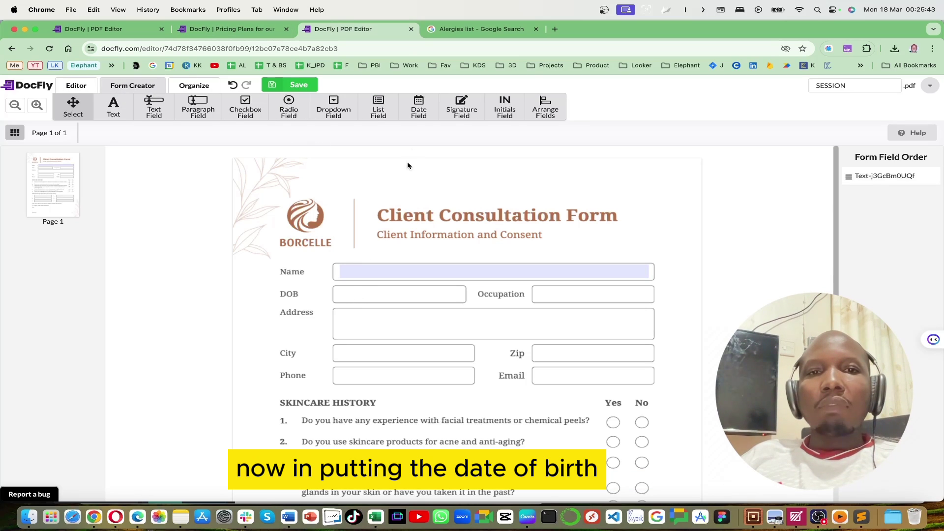
{"action": "left_click", "coordinate": [425, 109]}
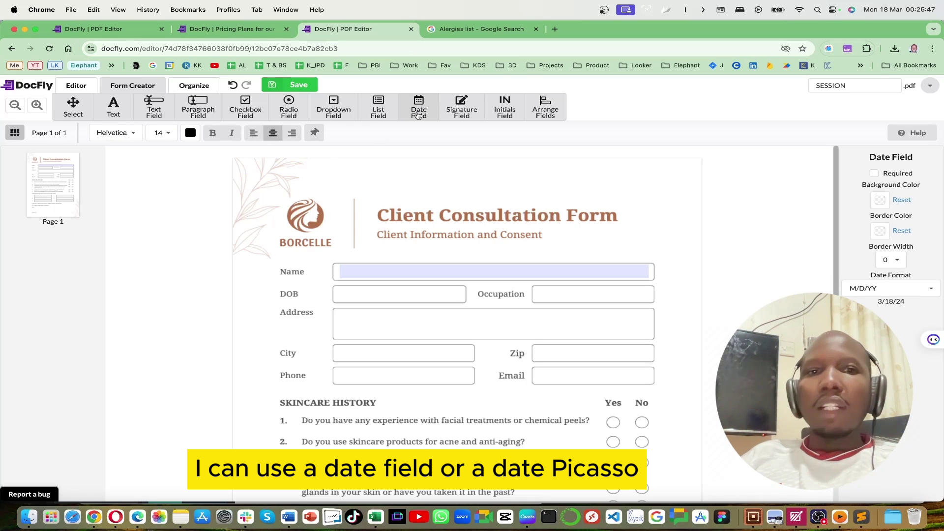
{"action": "left_click", "coordinate": [334, 288]}
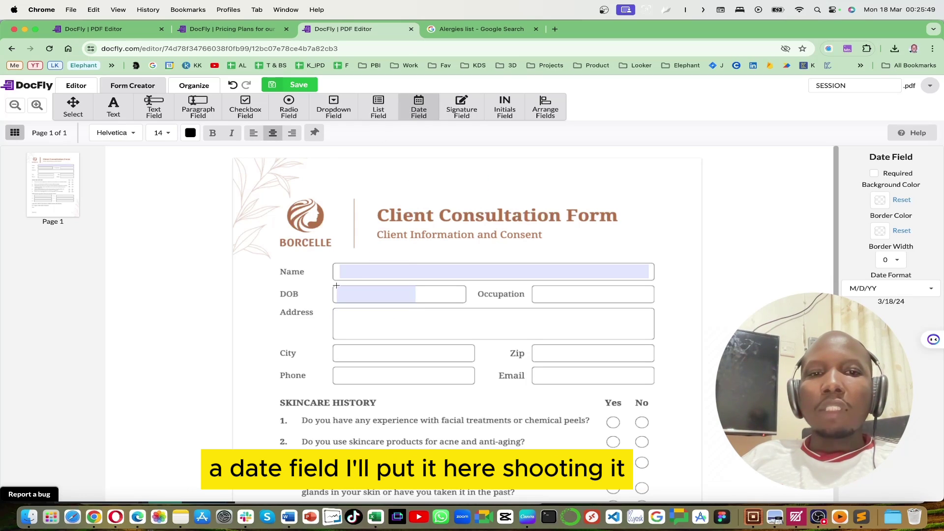
{"action": "left_click", "coordinate": [336, 285]}
{"action": "left_click_drag", "start_coordinate": [370, 285], "coordinate": [371, 288]}
Step: Set the DOB date field's font size to 11 and choose a month-day-year date format
{"action": "left_click", "coordinate": [162, 133]}
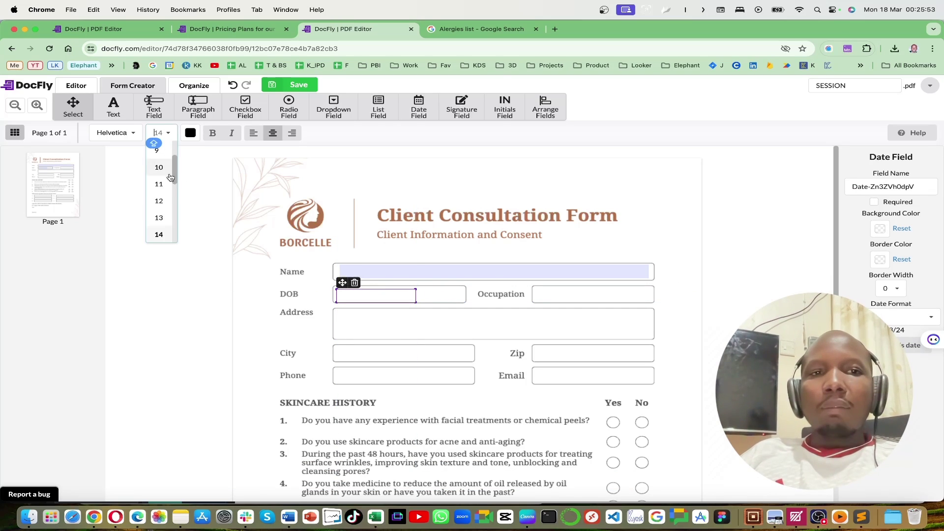
{"action": "left_click", "coordinate": [161, 187]}
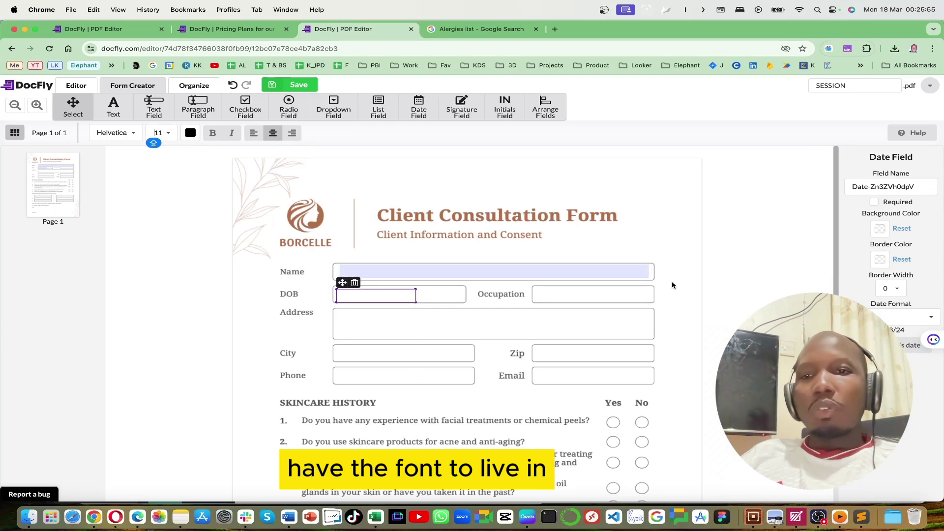
{"action": "left_click", "coordinate": [911, 316]}
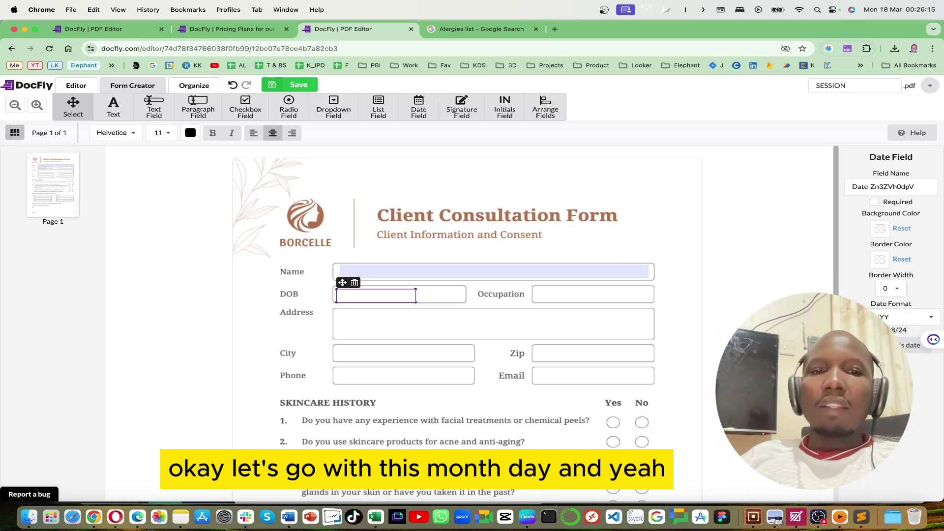
{"action": "left_click", "coordinate": [551, 293]}
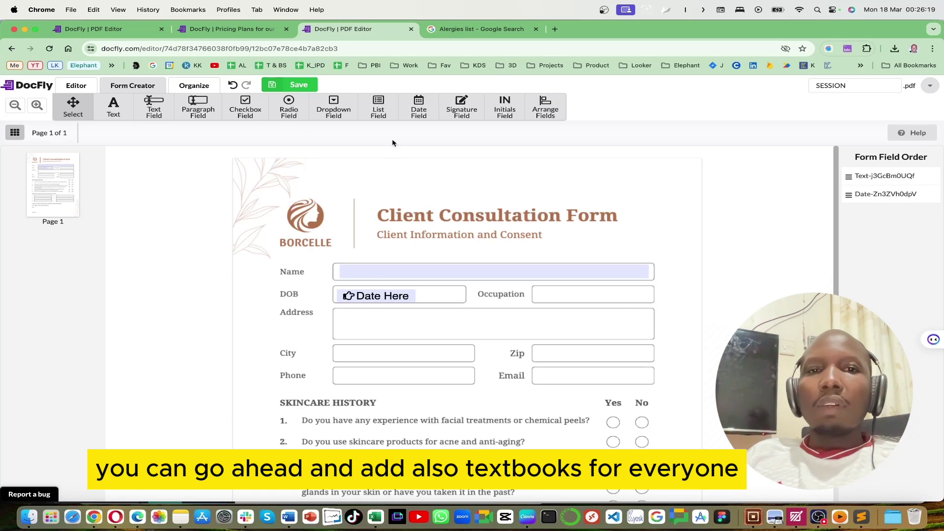
Step: Add a text field inside the Occupation box and narrow it to fit the box
{"action": "left_click", "coordinate": [154, 105]}
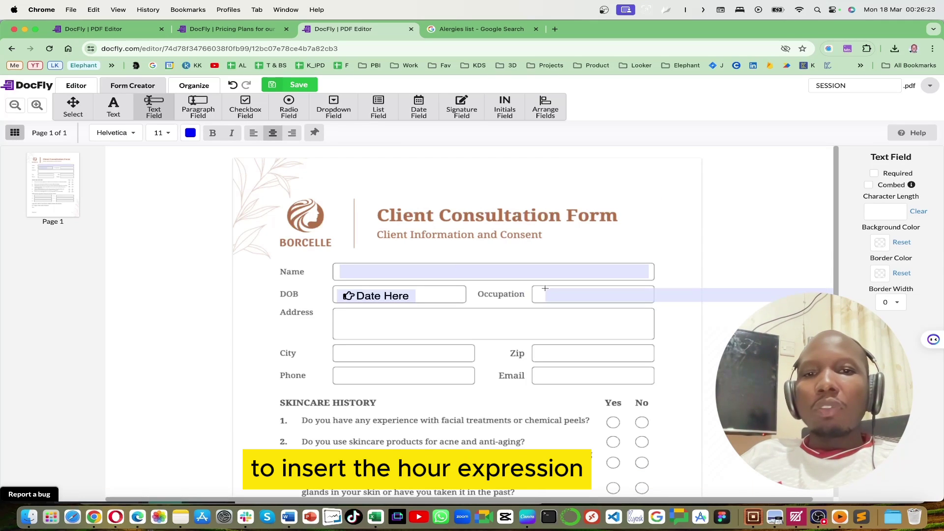
{"action": "left_click", "coordinate": [496, 288]}
{"action": "left_click_drag", "start_coordinate": [495, 292], "coordinate": [534, 298]}
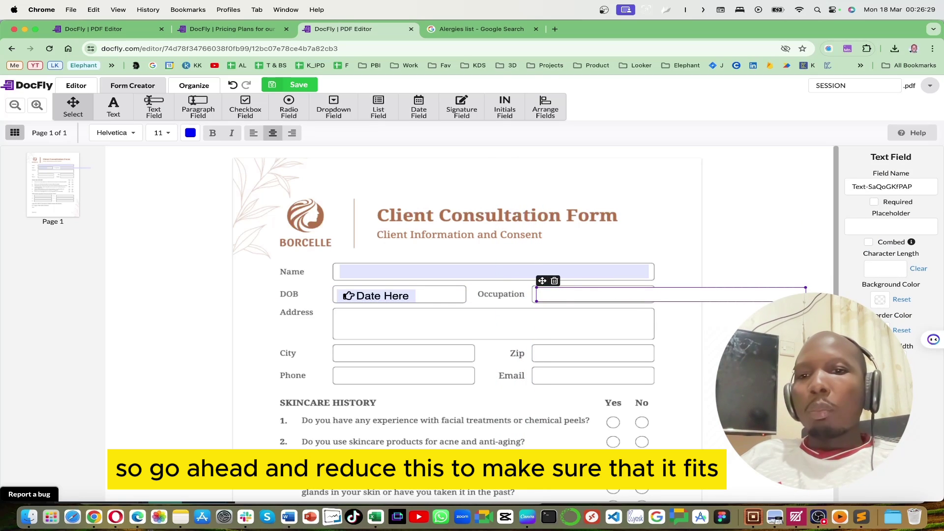
{"action": "left_click_drag", "start_coordinate": [804, 291], "coordinate": [649, 295]}
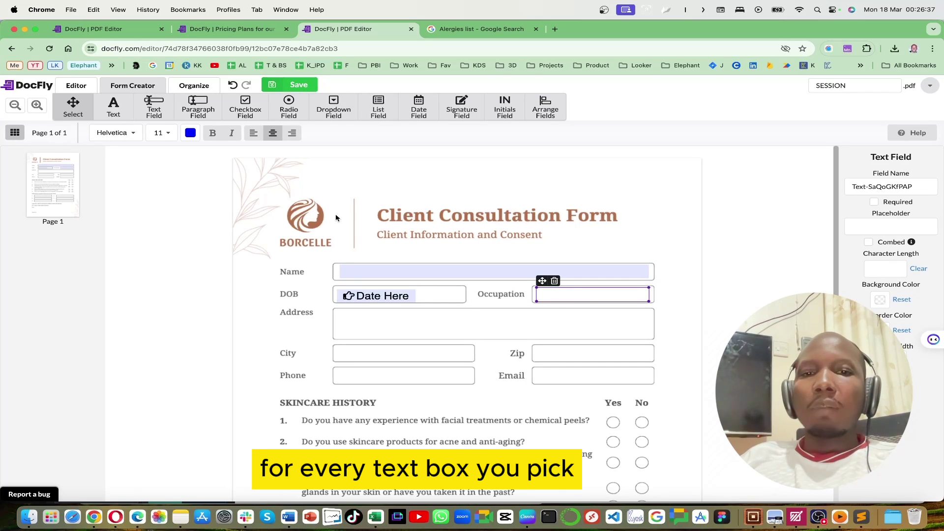
Step: Create a horizontally aligned radio button group with the export values YES and NO
{"action": "scroll", "coordinate": [449, 290], "scroll_direction": "down", "scroll_amount": 3}
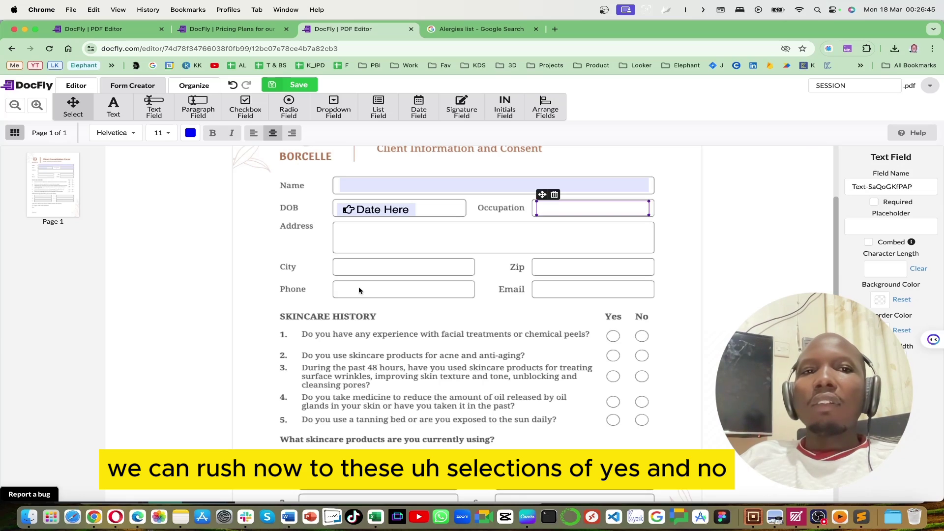
{"action": "left_click", "coordinate": [290, 104]}
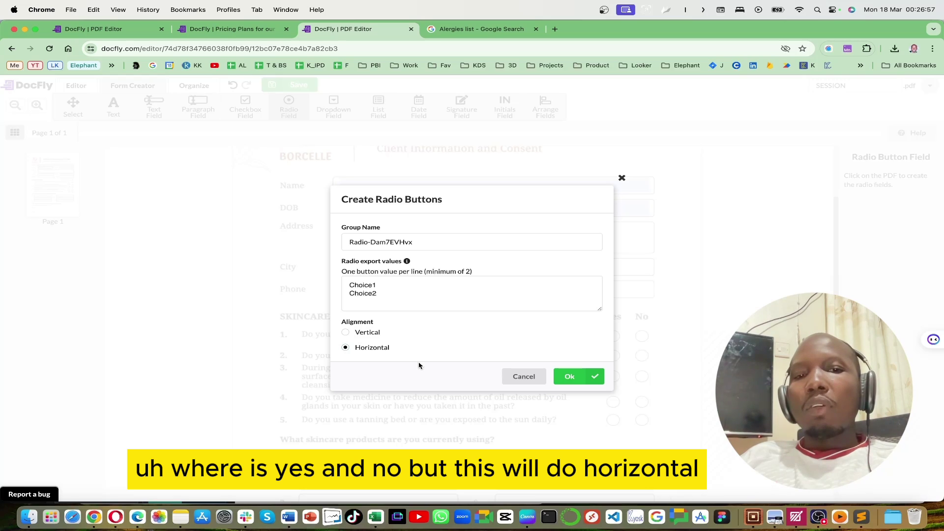
{"action": "left_click_drag", "start_coordinate": [382, 292], "coordinate": [341, 285]}
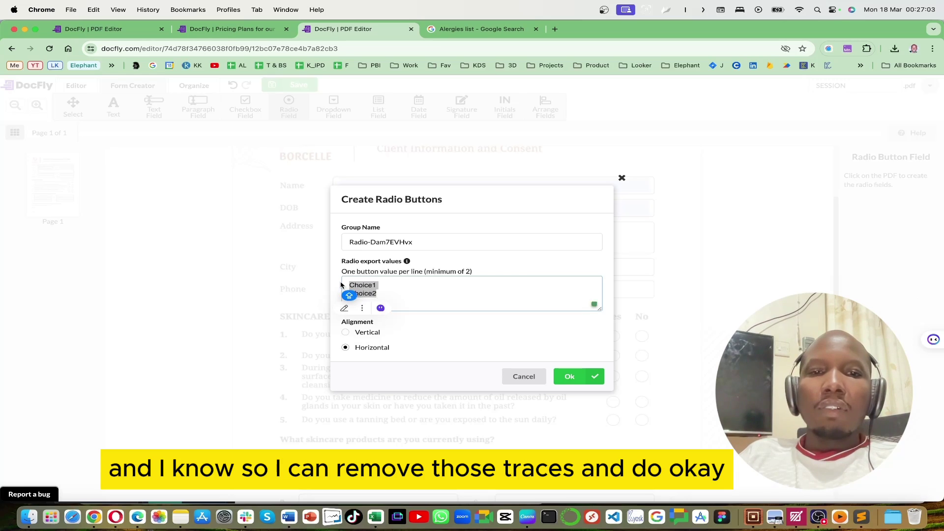
{"action": "key", "text": "BackSpace"}
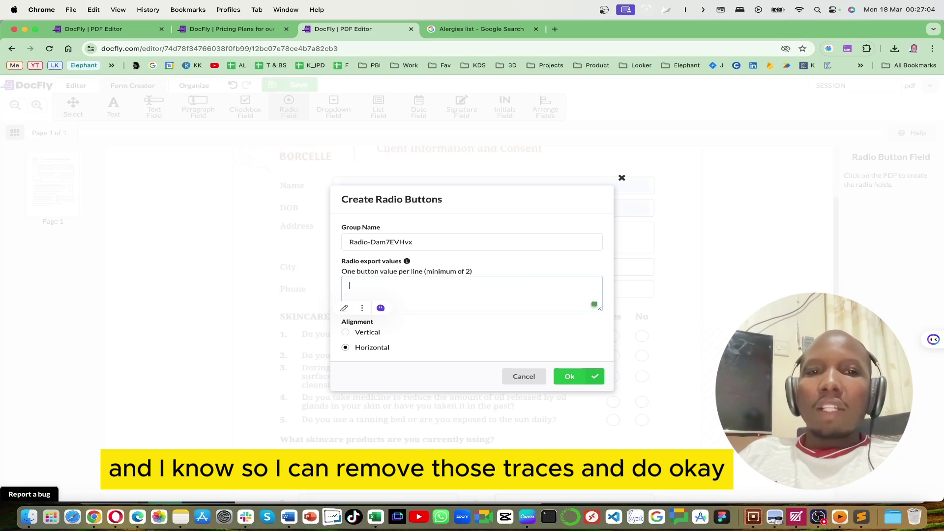
{"action": "left_click", "coordinate": [570, 378]}
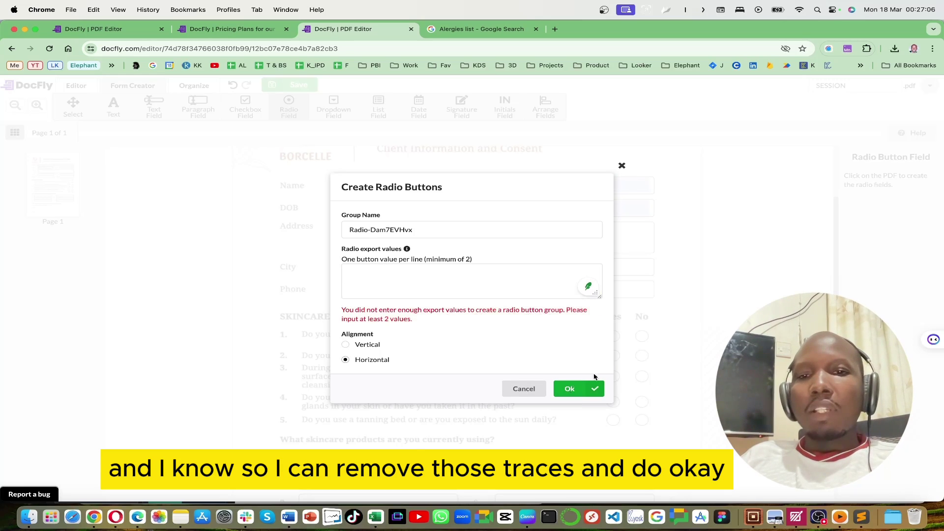
{"action": "left_click", "coordinate": [493, 288]}
{"action": "type", "text": "YES"}
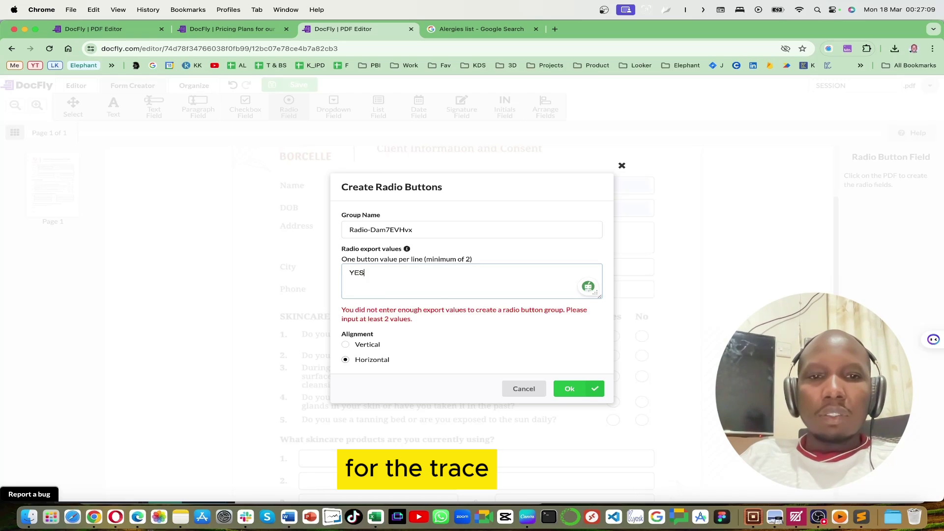
{"action": "key", "text": "Return"}
{"action": "type", "text": "NO"}
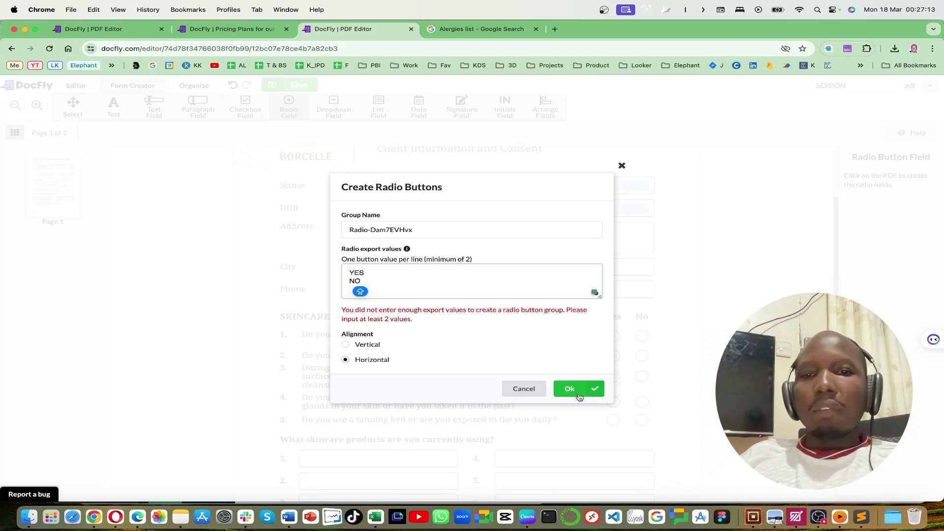
{"action": "left_click", "coordinate": [570, 389]}
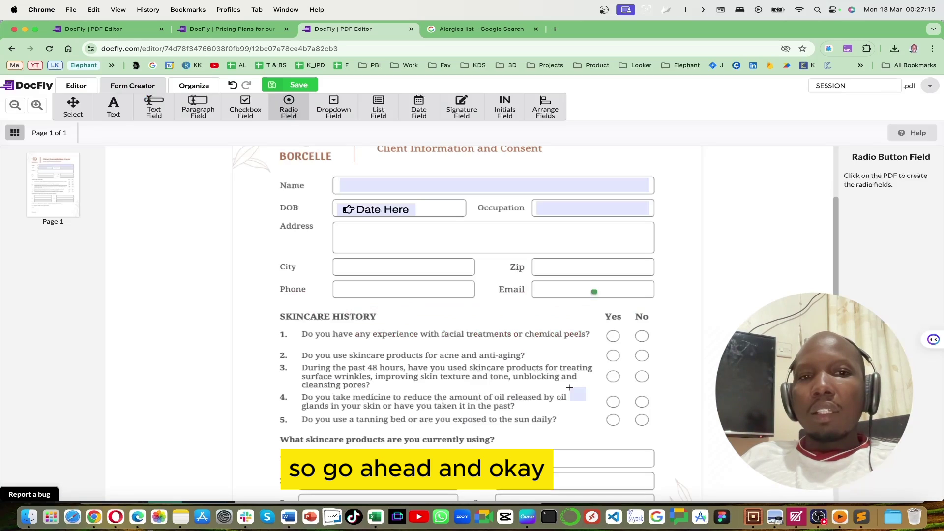
Step: Place the radio pair at skincare question 1 and align its buttons with the Yes and No circles
{"action": "left_click", "coordinate": [607, 333]}
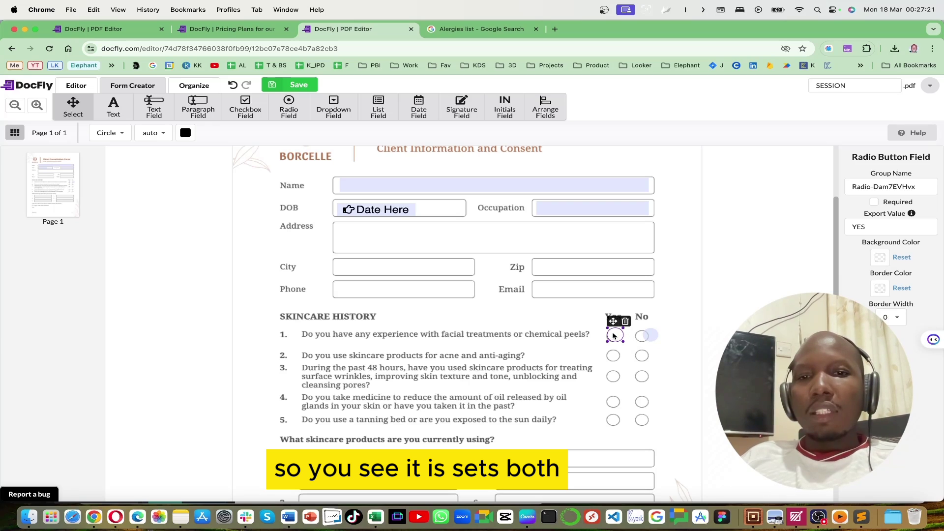
{"action": "left_click_drag", "start_coordinate": [608, 330], "coordinate": [606, 331]}
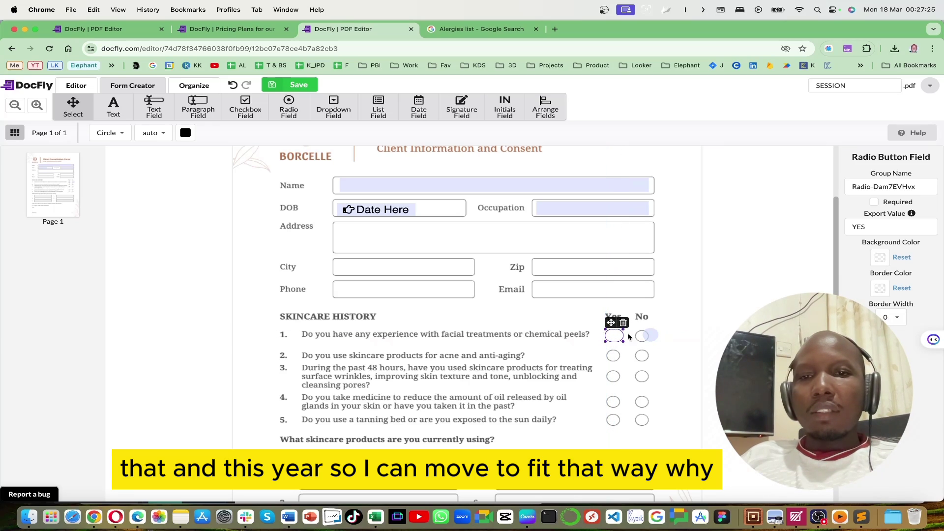
{"action": "left_click", "coordinate": [651, 336]}
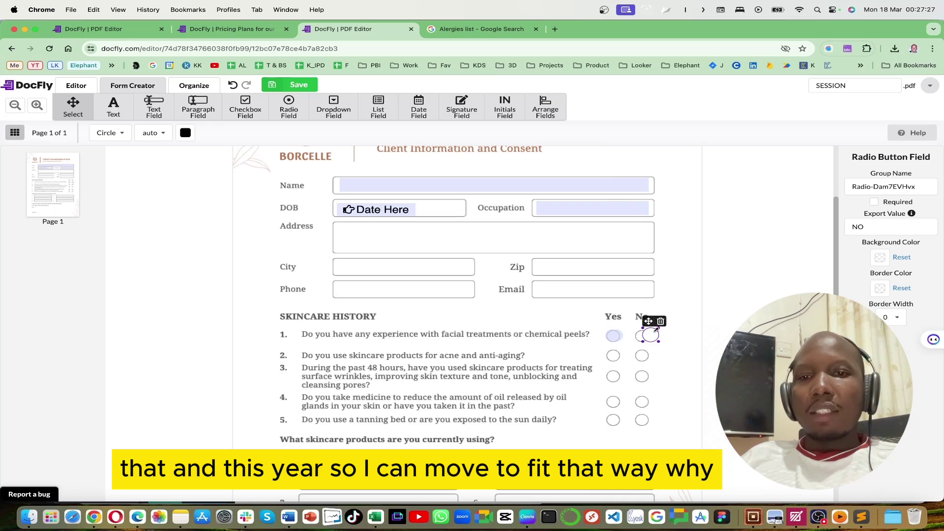
{"action": "left_click_drag", "start_coordinate": [649, 321], "coordinate": [651, 342]}
{"action": "left_click", "coordinate": [679, 330]}
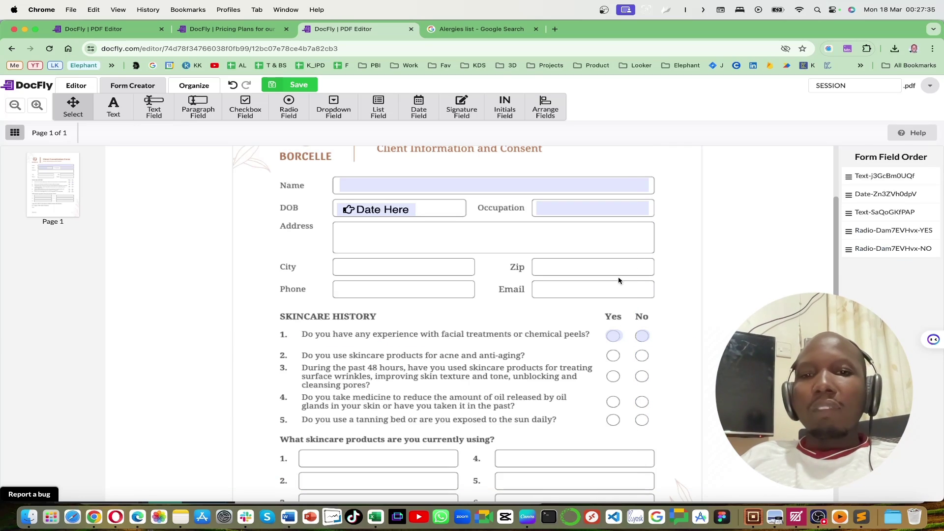
Step: Test question 1's radio buttons in the editing view by alternating between Yes and No, ending on Yes
{"action": "left_click", "coordinate": [84, 86]}
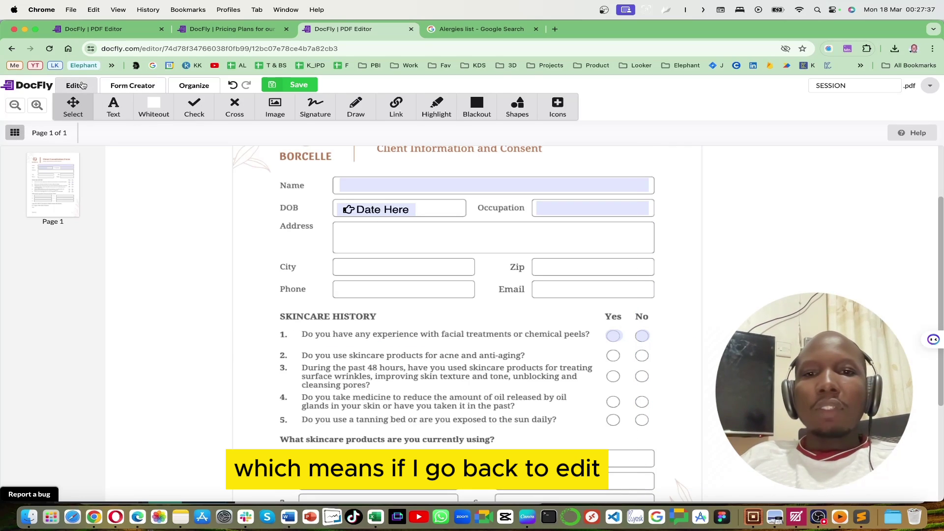
{"action": "left_click", "coordinate": [617, 339]}
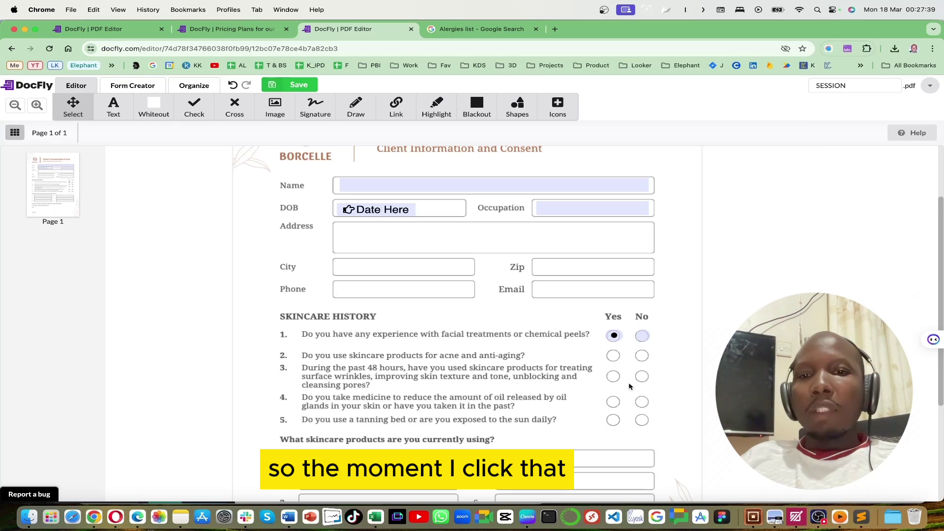
{"action": "left_click", "coordinate": [642, 337]}
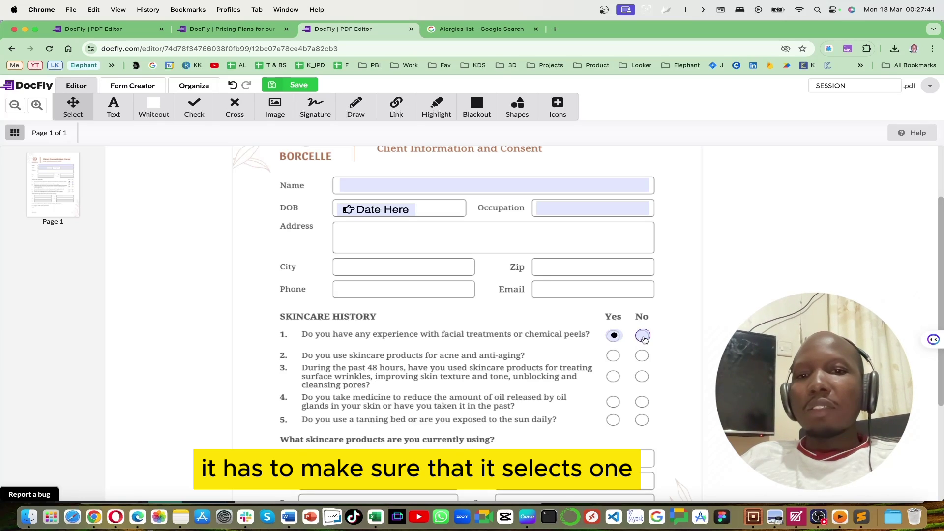
{"action": "left_click", "coordinate": [616, 338]}
{"action": "left_click", "coordinate": [642, 337]}
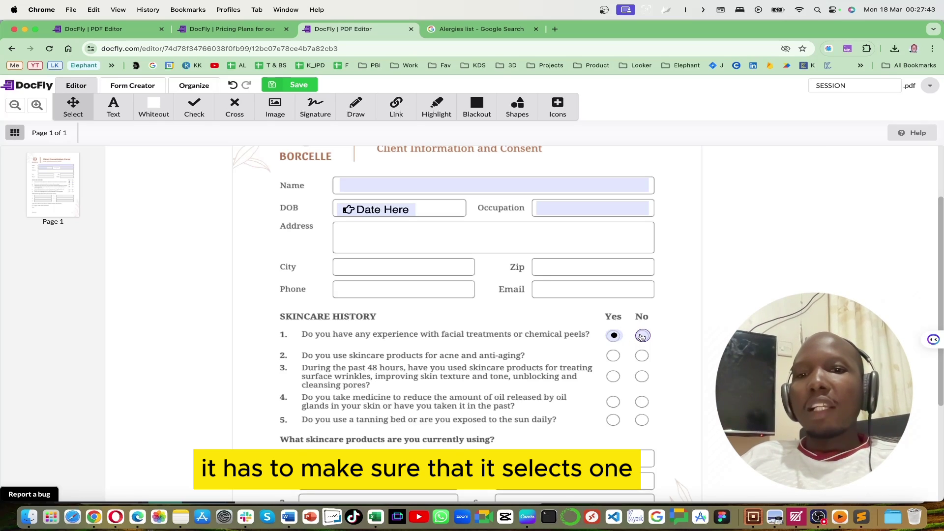
{"action": "left_click", "coordinate": [614, 337]}
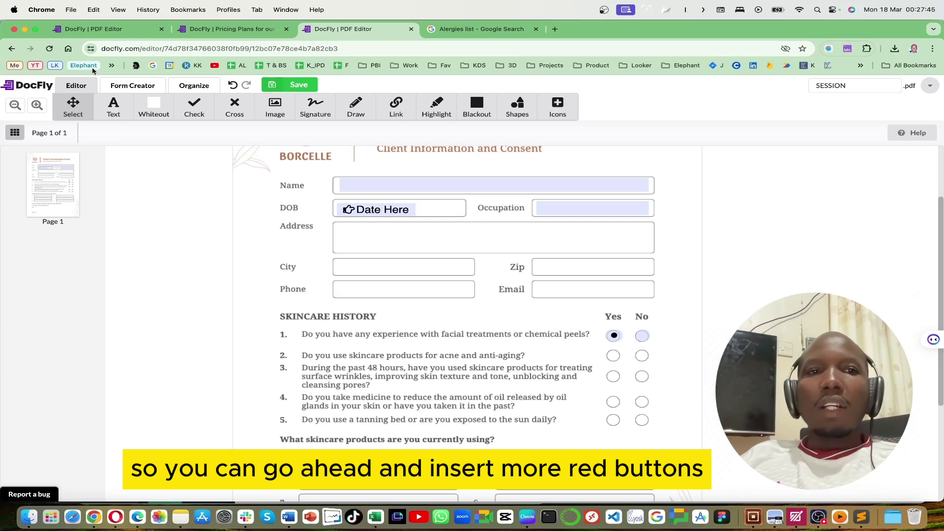
Step: Add a vertical radio button group with the default choices and place its two buttons on question 2's Yes and No circles
{"action": "left_click", "coordinate": [126, 87]}
{"action": "left_click", "coordinate": [290, 109]}
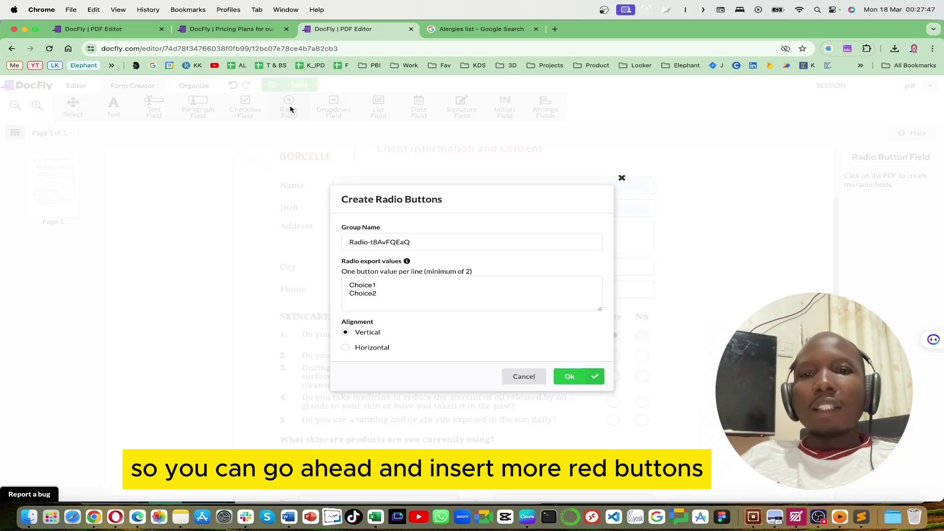
{"action": "left_click", "coordinate": [569, 376]}
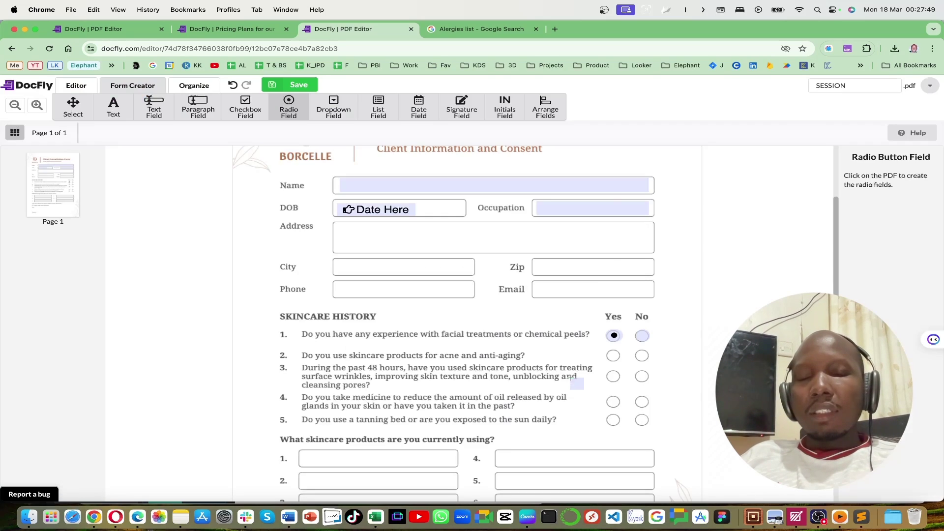
{"action": "left_click", "coordinate": [606, 353]}
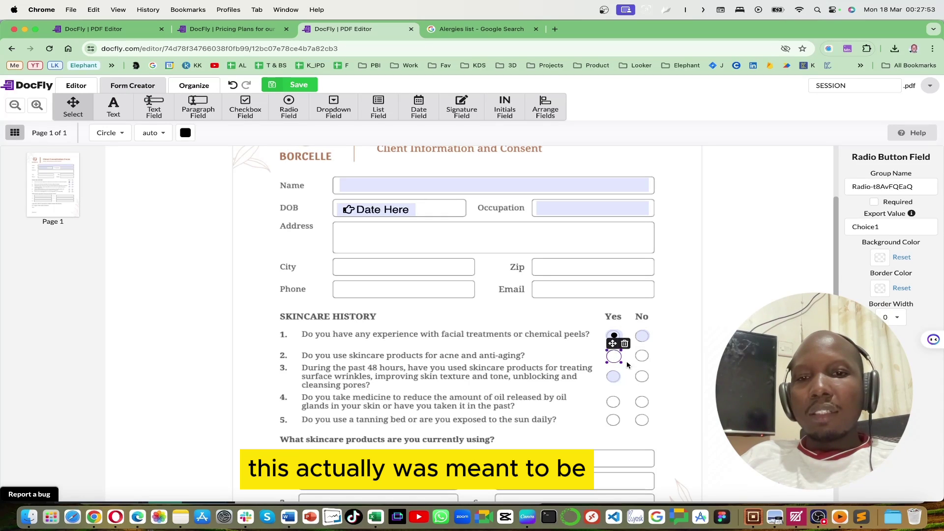
{"action": "left_click_drag", "start_coordinate": [613, 376], "coordinate": [641, 355]}
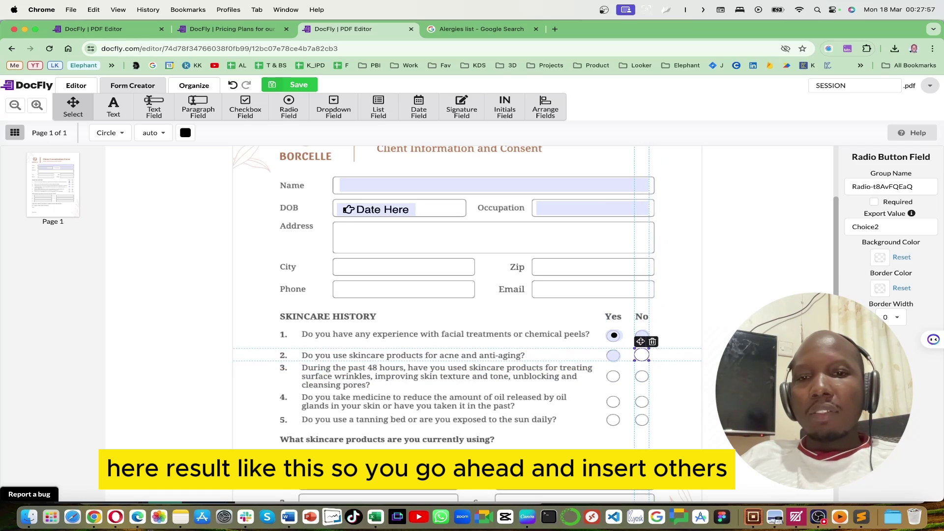
{"action": "left_click", "coordinate": [627, 368]}
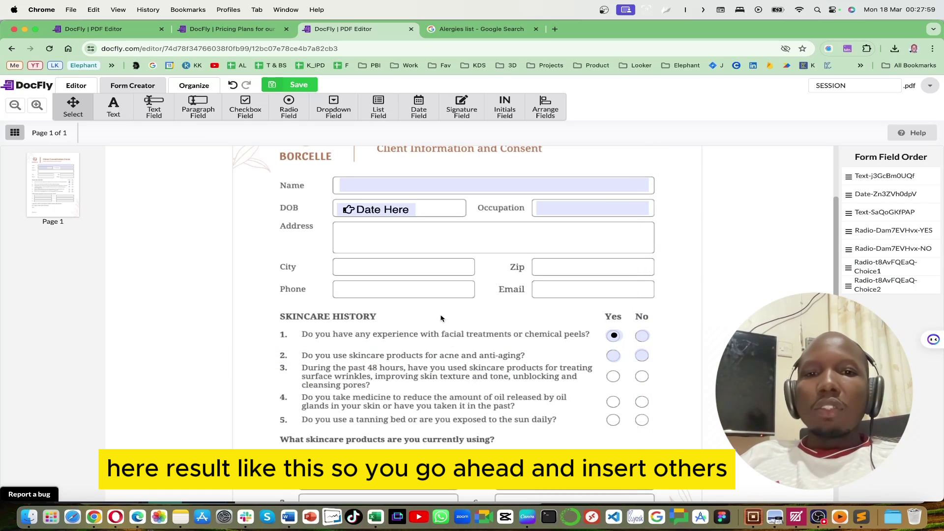
Step: Add a dropdown field in box 1 of the skincare products section and widen it to fill the box
{"action": "scroll", "coordinate": [419, 325], "scroll_direction": "down", "scroll_amount": 5}
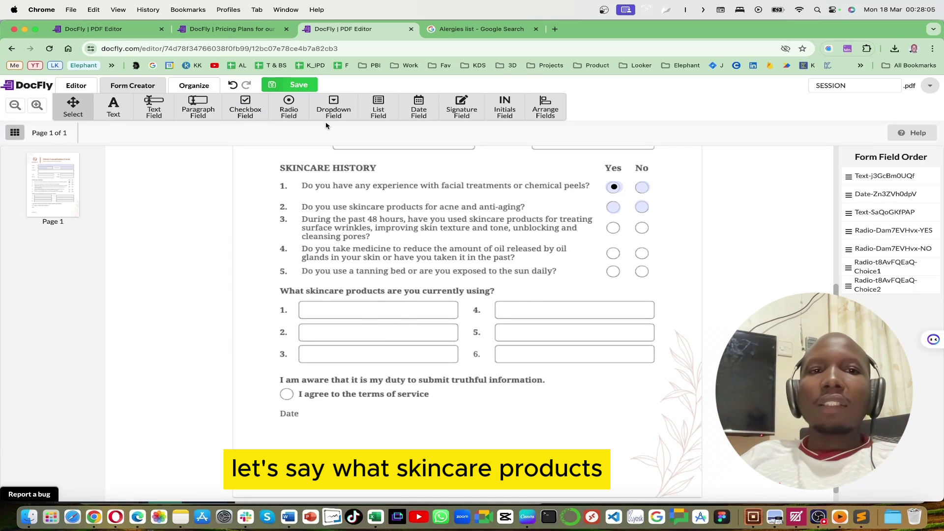
{"action": "left_click", "coordinate": [344, 107]}
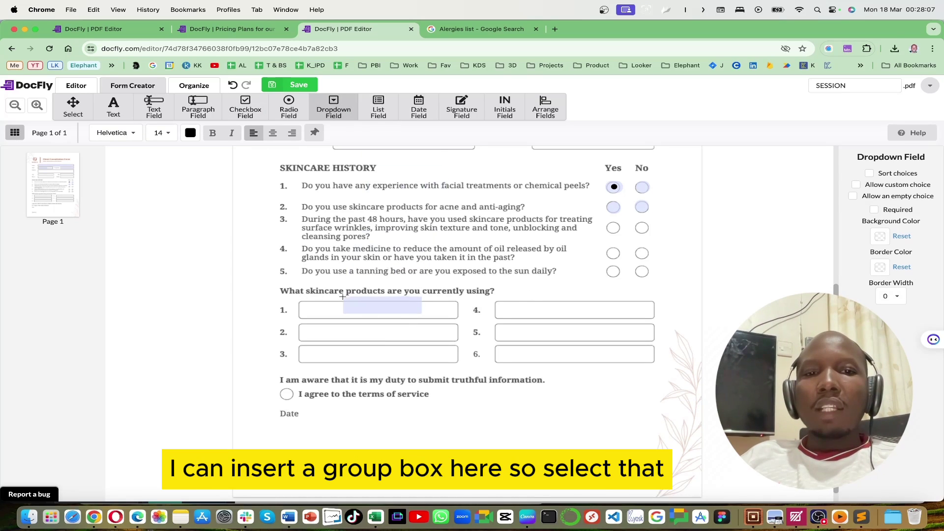
{"action": "left_click", "coordinate": [299, 302]}
{"action": "left_click_drag", "start_coordinate": [379, 310], "coordinate": [453, 316]}
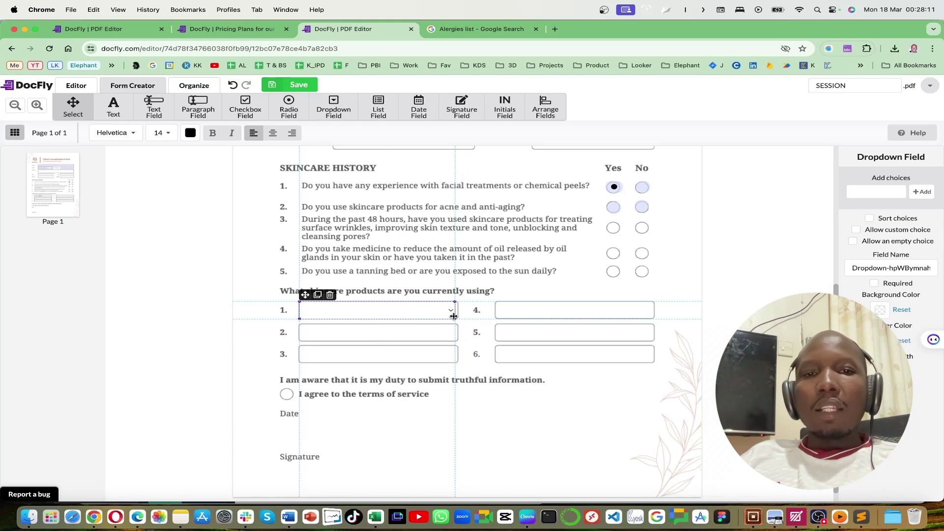
Step: Set the font size of the box 1 dropdown to 11
{"action": "left_click", "coordinate": [161, 132]}
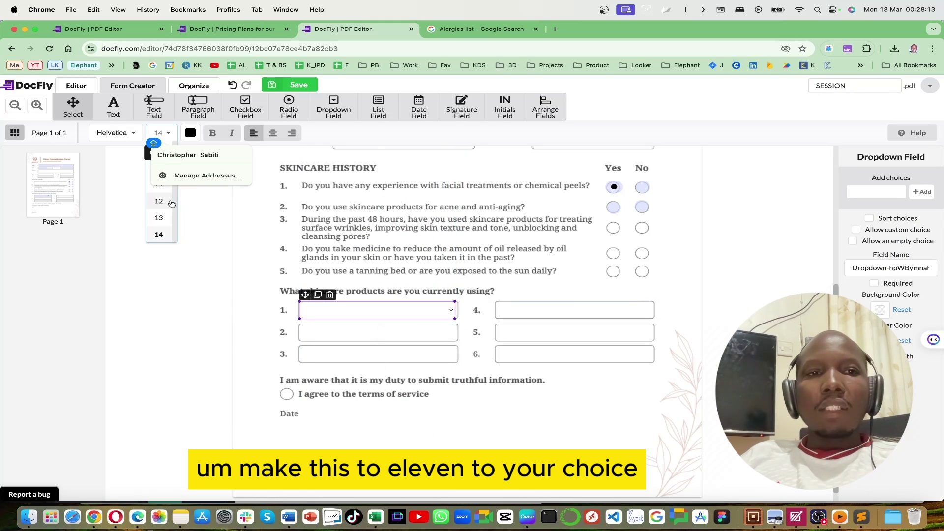
{"action": "left_click", "coordinate": [211, 206]}
{"action": "left_click", "coordinate": [160, 132]}
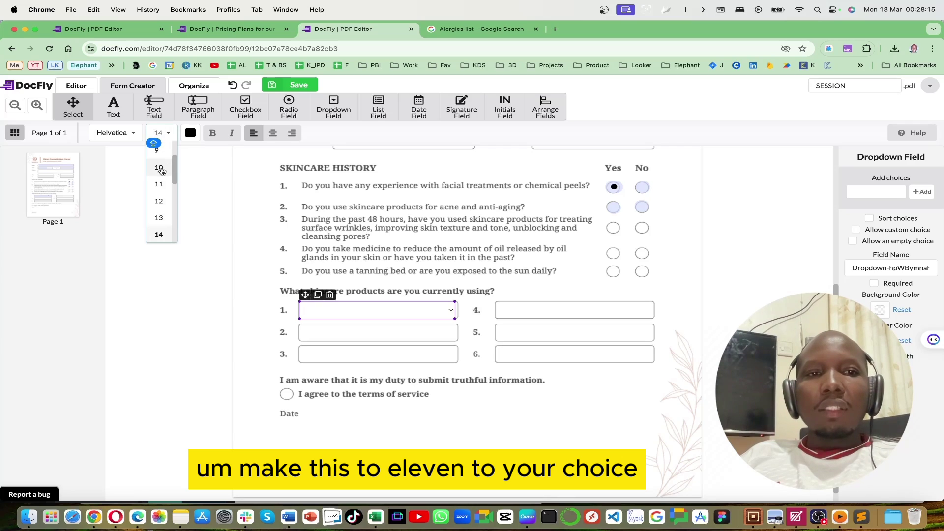
{"action": "left_click", "coordinate": [162, 184]}
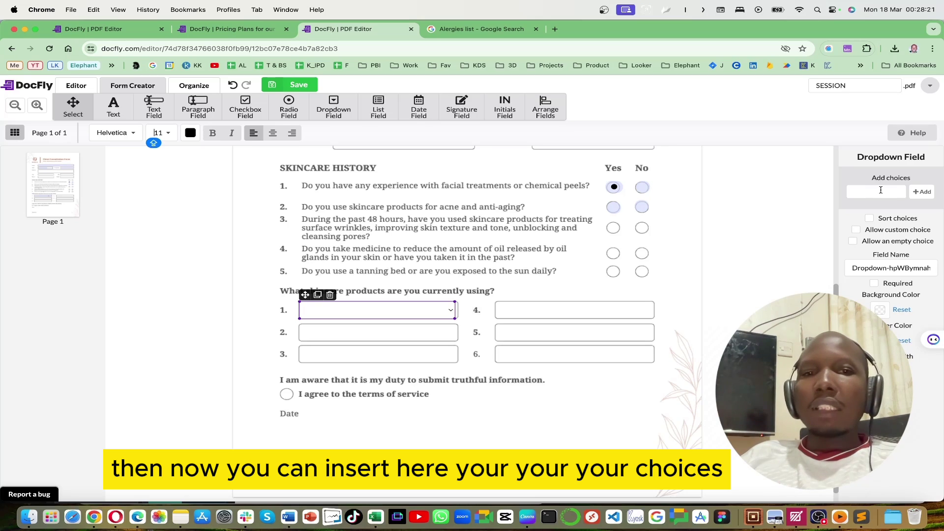
Step: Duplicate the box 1 dropdown into box 2, using the allergy list copied from Sublime Text, Atopic Eczema (Dermatitis) through Asthma, as its choices
{"action": "left_click", "coordinate": [318, 296]}
{"action": "left_click", "coordinate": [358, 307]}
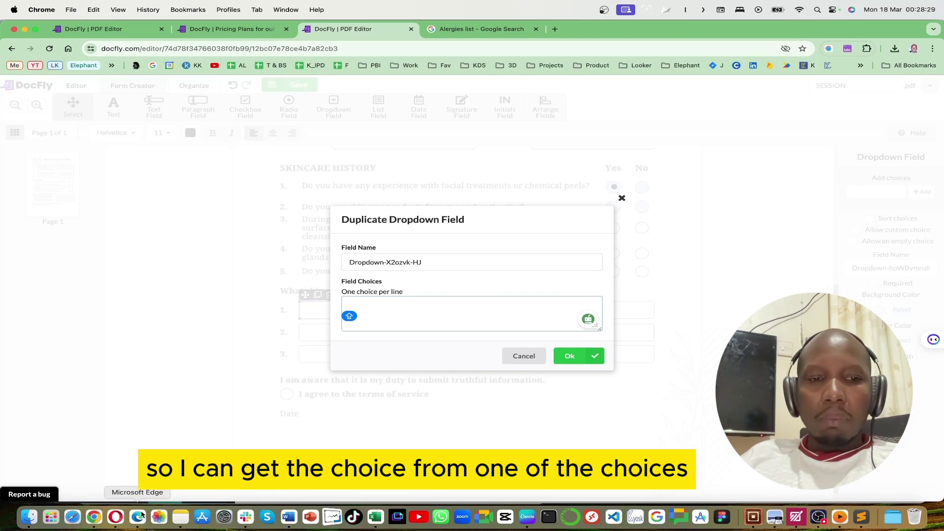
{"action": "left_click", "coordinate": [860, 517]}
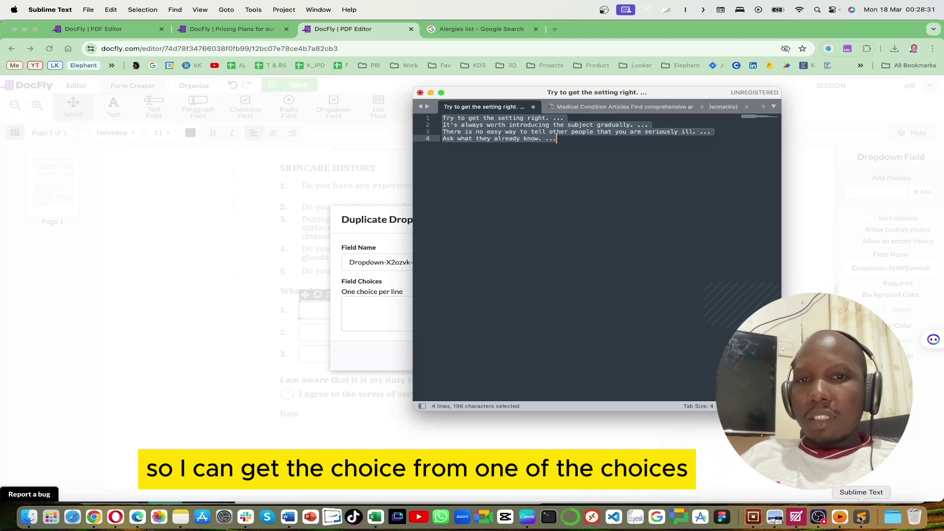
{"action": "left_click", "coordinate": [693, 106]}
{"action": "key", "text": "Caps_Lock"}
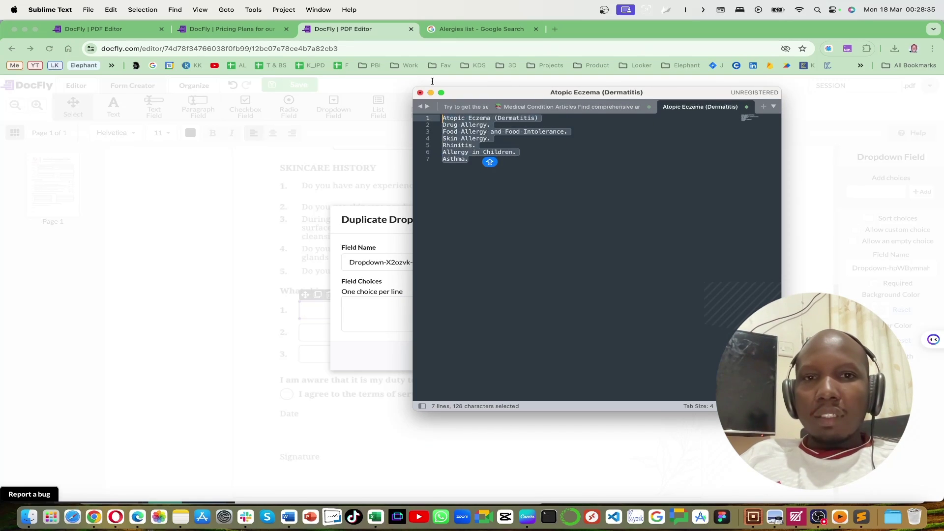
{"action": "key", "text": "super+c"}
{"action": "key", "text": "super+Tab"}
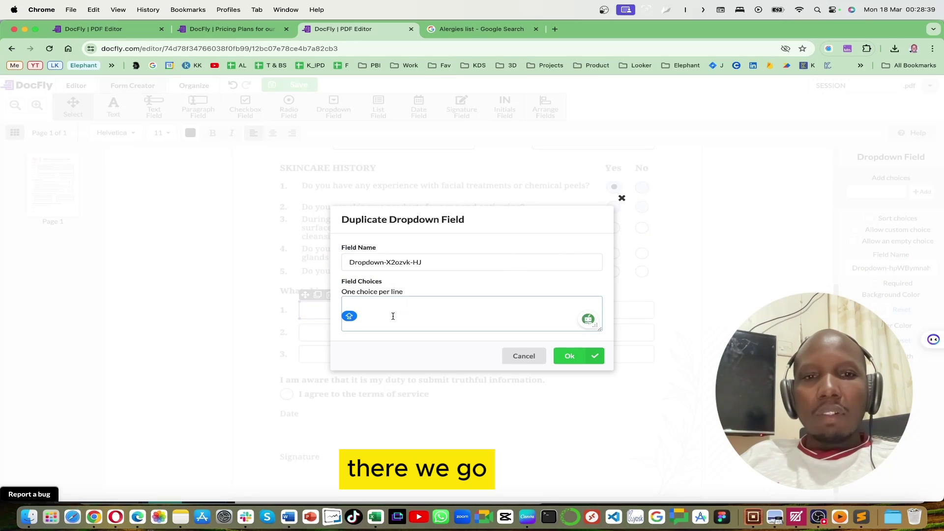
{"action": "key", "text": "super+v"}
{"action": "left_click", "coordinate": [568, 358]}
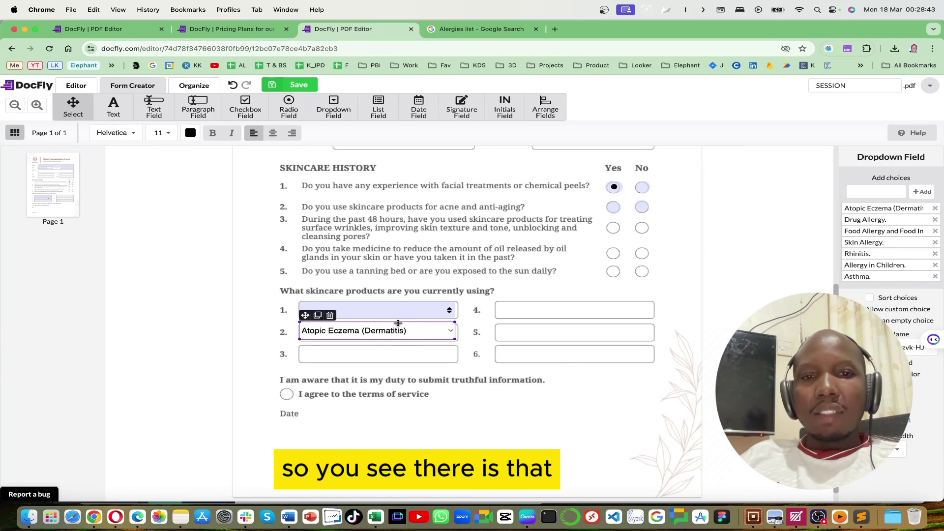
Step: Delete the empty dropdown field from skincare product box 1
{"action": "left_click", "coordinate": [394, 360]}
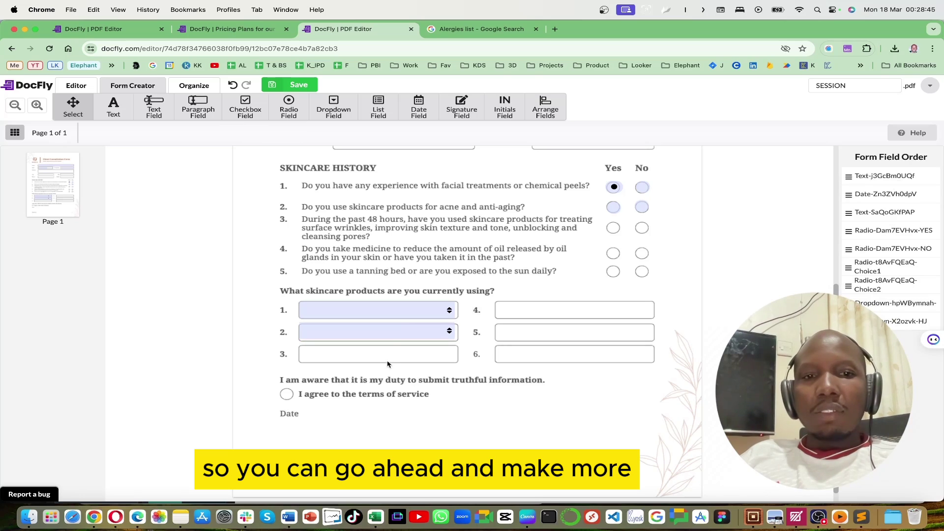
{"action": "left_click", "coordinate": [448, 332]}
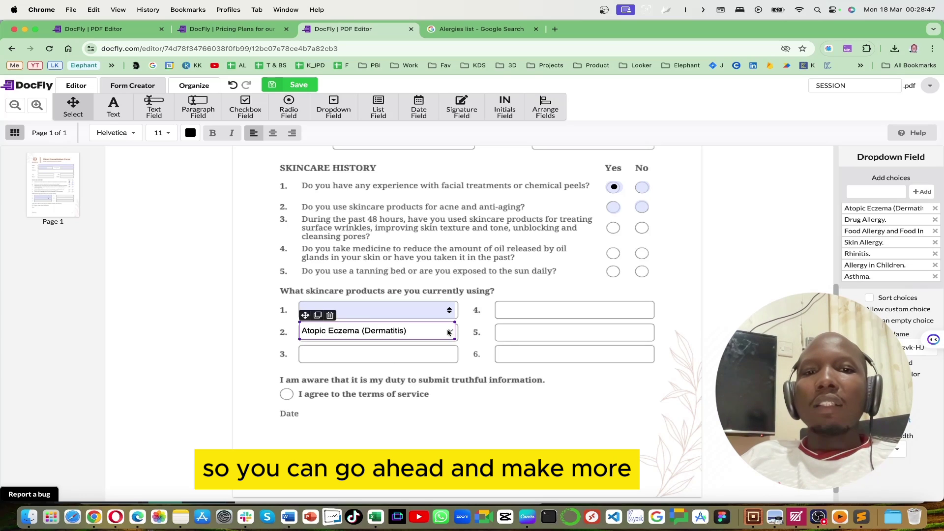
{"action": "left_click", "coordinate": [371, 311]}
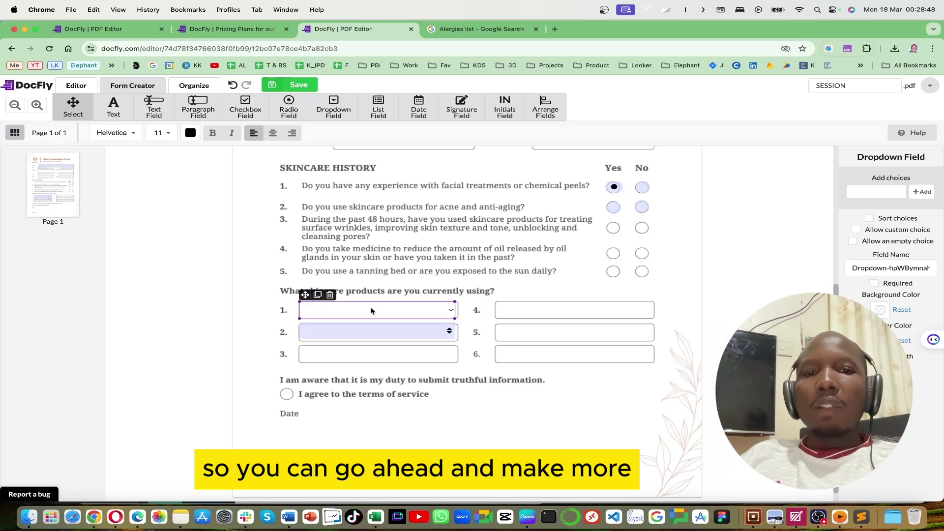
{"action": "left_click", "coordinate": [330, 294]}
Step: Duplicate the box 2 dropdown with its allergy choices to create the dropdown for box 3
{"action": "left_click", "coordinate": [361, 334]}
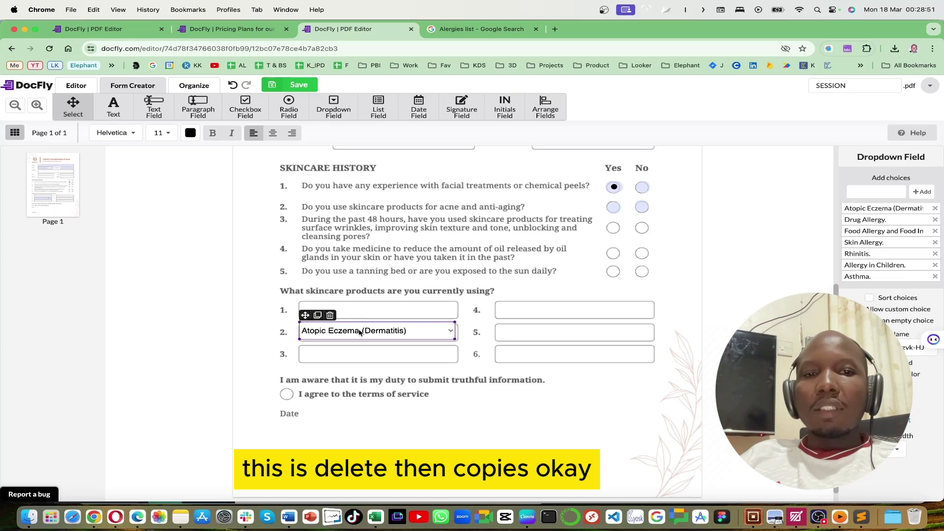
{"action": "left_click", "coordinate": [318, 315]}
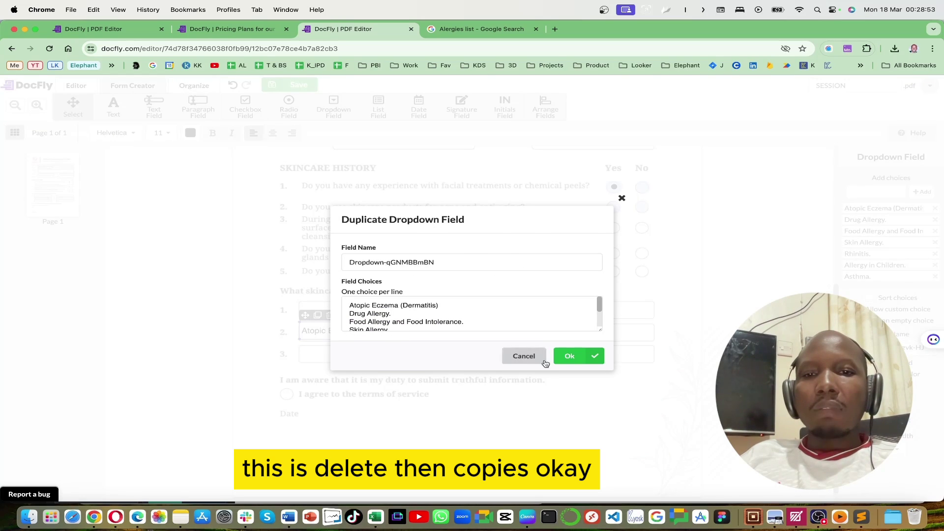
{"action": "left_click", "coordinate": [559, 360]}
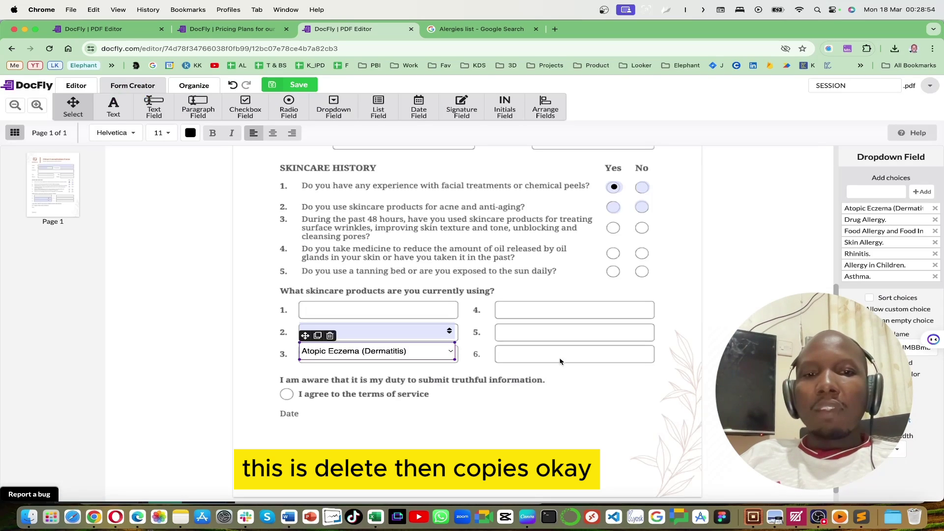
{"action": "left_click", "coordinate": [494, 348]}
Step: Reposition the dropdowns in skincare product boxes 2 and 3 so each sits inside its box without overlapping
{"action": "left_click", "coordinate": [370, 349]}
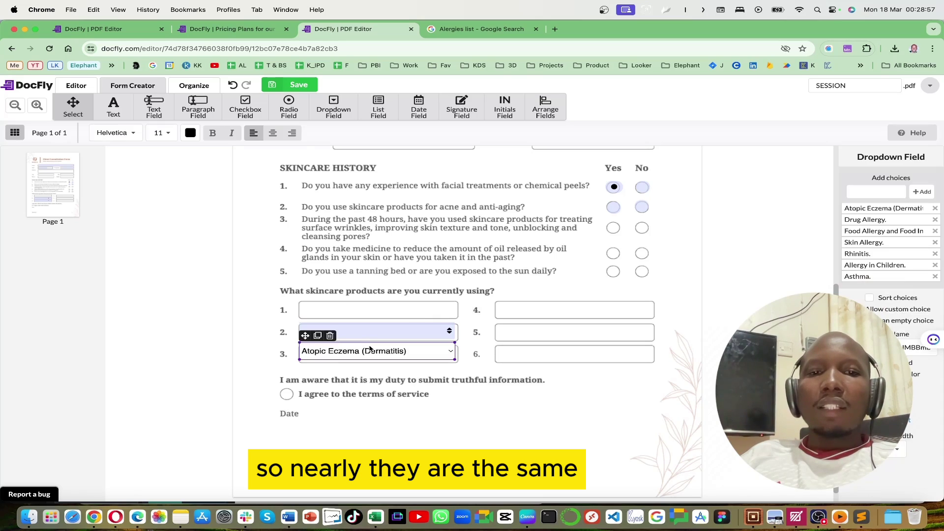
{"action": "left_click_drag", "start_coordinate": [305, 334], "coordinate": [306, 317]}
{"action": "left_click", "coordinate": [311, 326]}
{"action": "left_click", "coordinate": [310, 327]}
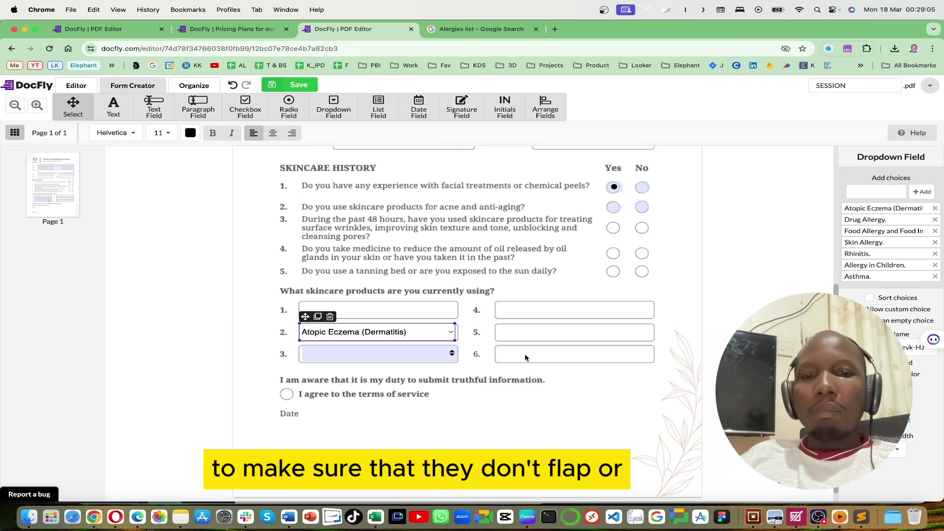
{"action": "left_click", "coordinate": [537, 375]}
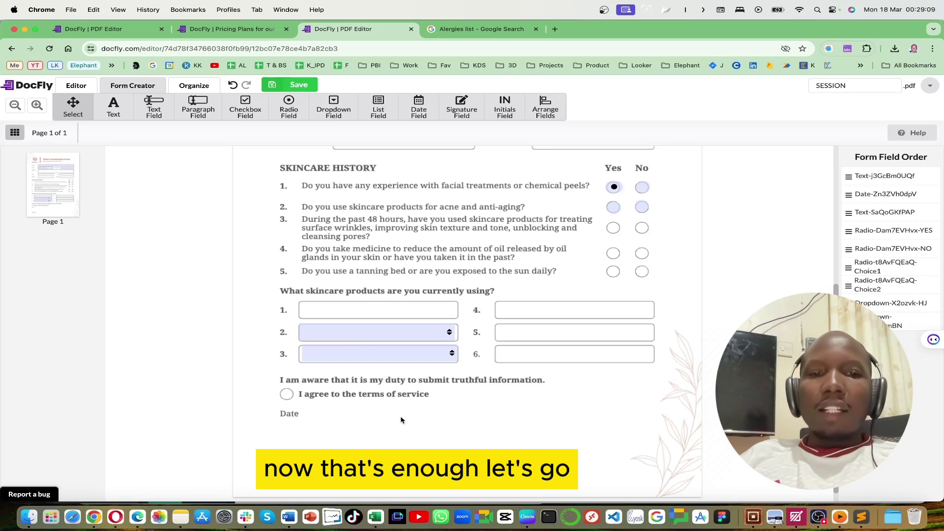
Step: Save the document and export it as a file download
{"action": "scroll", "coordinate": [401, 419], "scroll_direction": "up", "scroll_amount": 5}
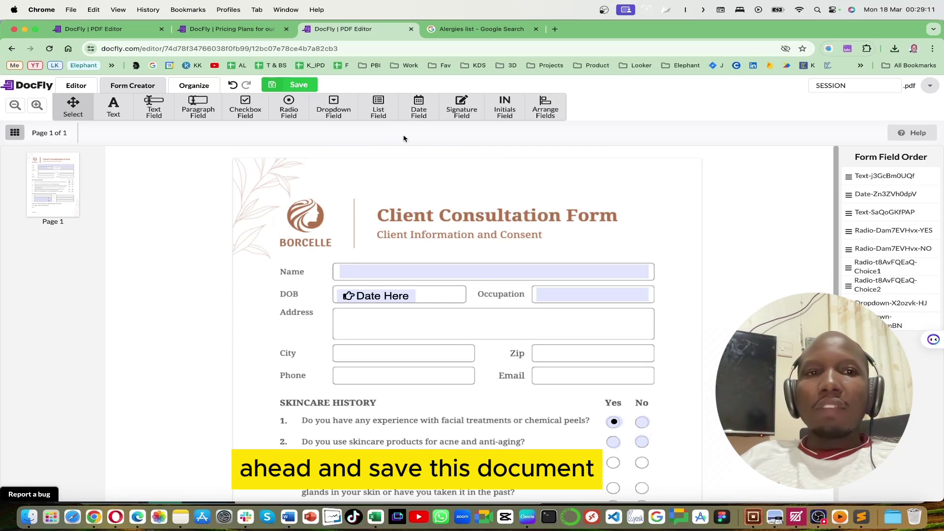
{"action": "left_click", "coordinate": [299, 84]}
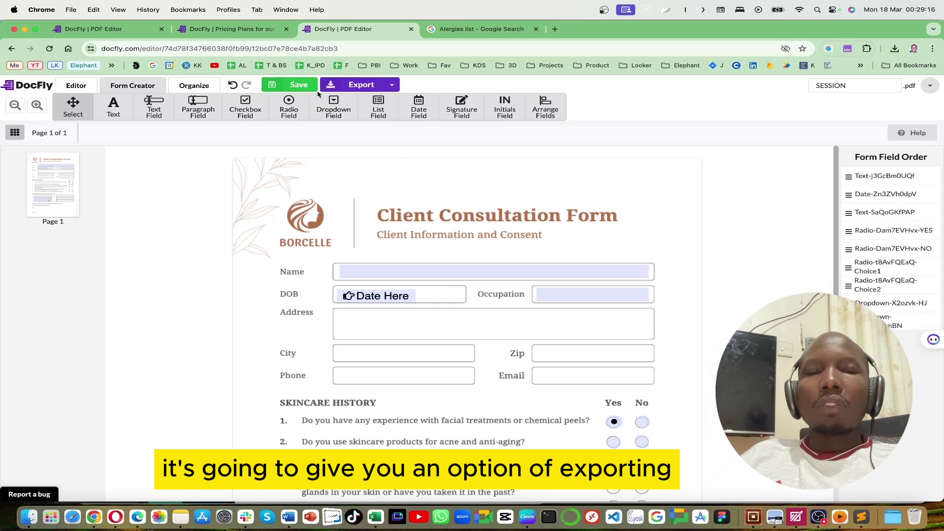
{"action": "left_click", "coordinate": [392, 86]}
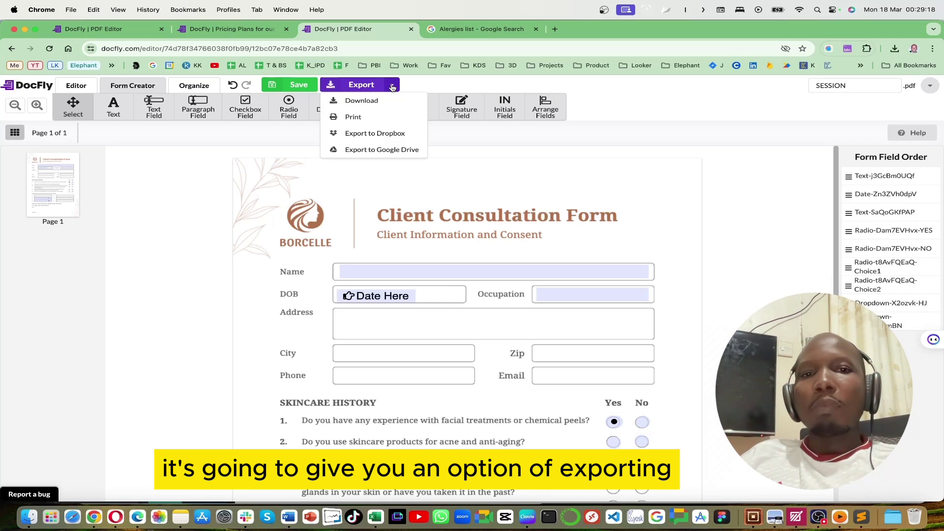
{"action": "left_click", "coordinate": [360, 102]}
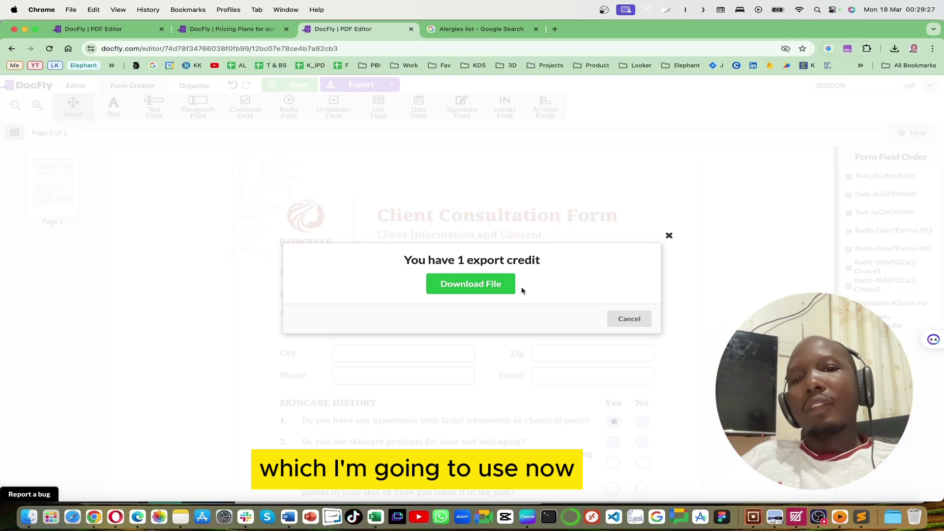
{"action": "left_click", "coordinate": [499, 289]}
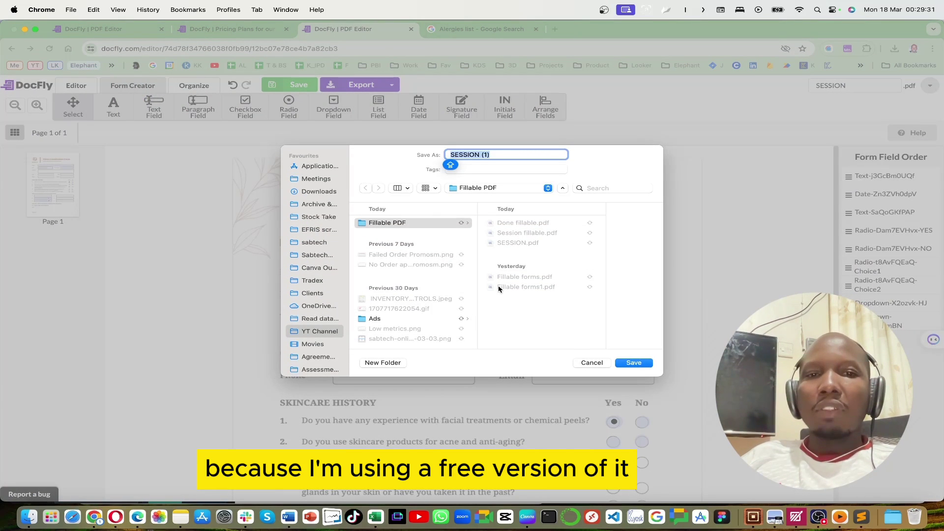
Step: Name the downloaded file SESSION -DONE FORM and save it in the Fillable PDF folder
{"action": "key", "text": "Right"}
{"action": "key", "text": "BackSpace"}
{"action": "key", "text": "BackSpace"}
{"action": "type", "text": "-DONE"}
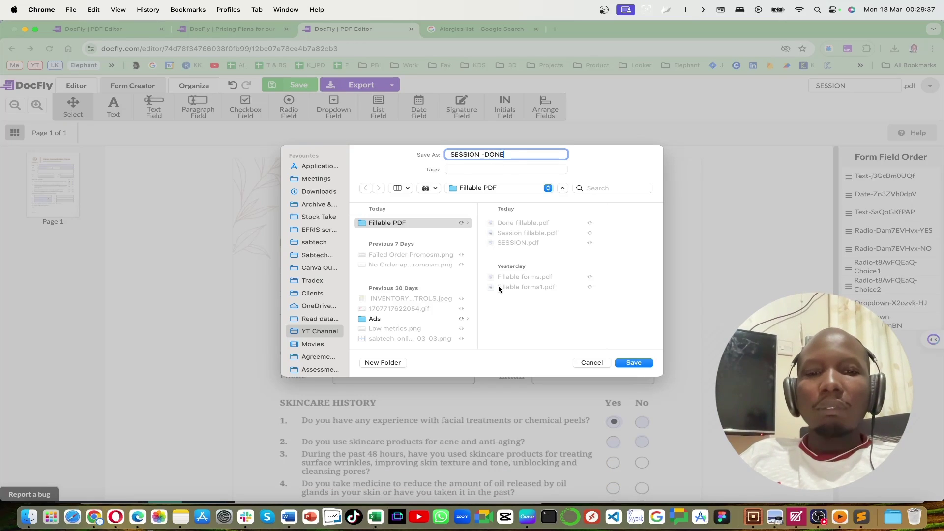
{"action": "type", "text": " FORM"}
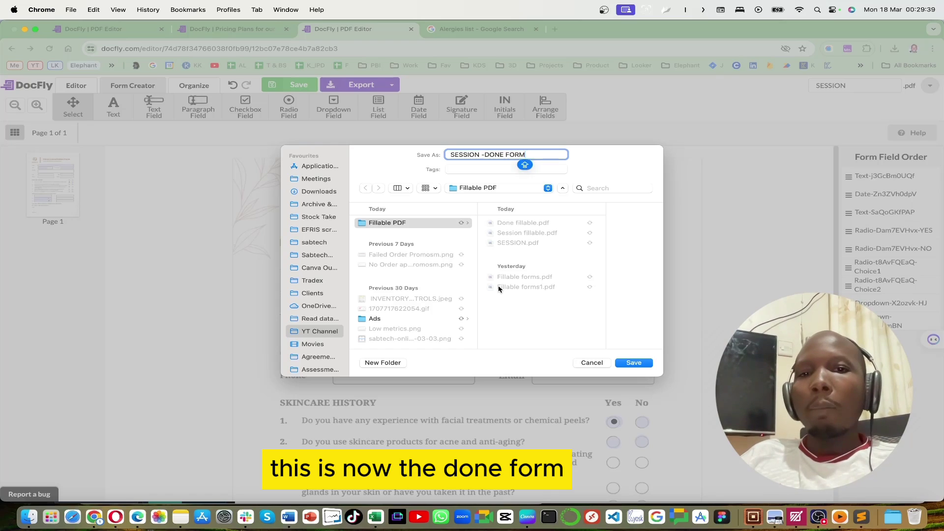
{"action": "key", "text": "Return"}
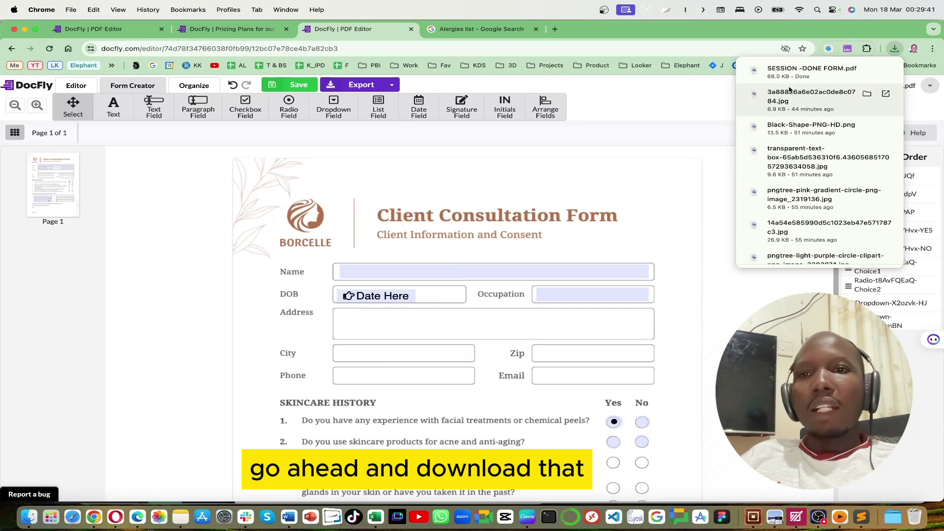
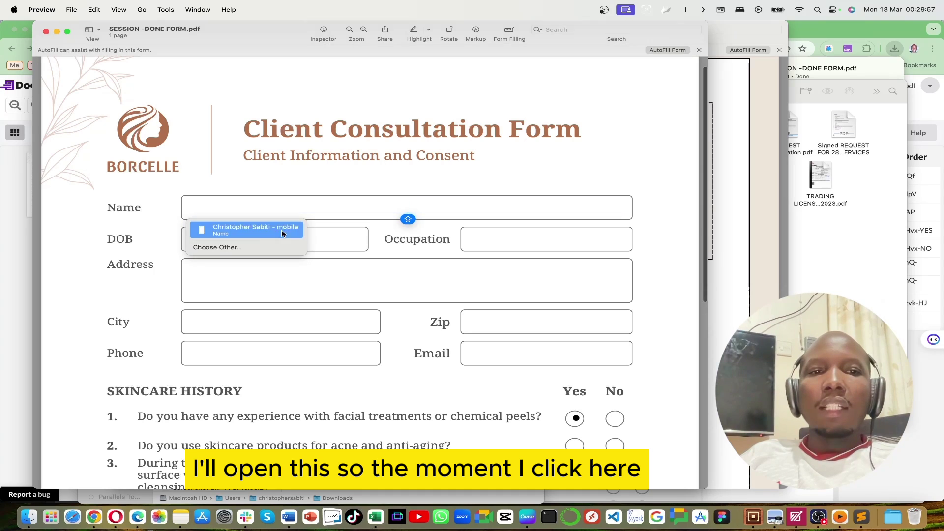
Step: In Preview, fill the downloaded form's Name field with the suggested contact's full name
{"action": "left_click", "coordinate": [275, 231]}
{"action": "left_click", "coordinate": [304, 240]}
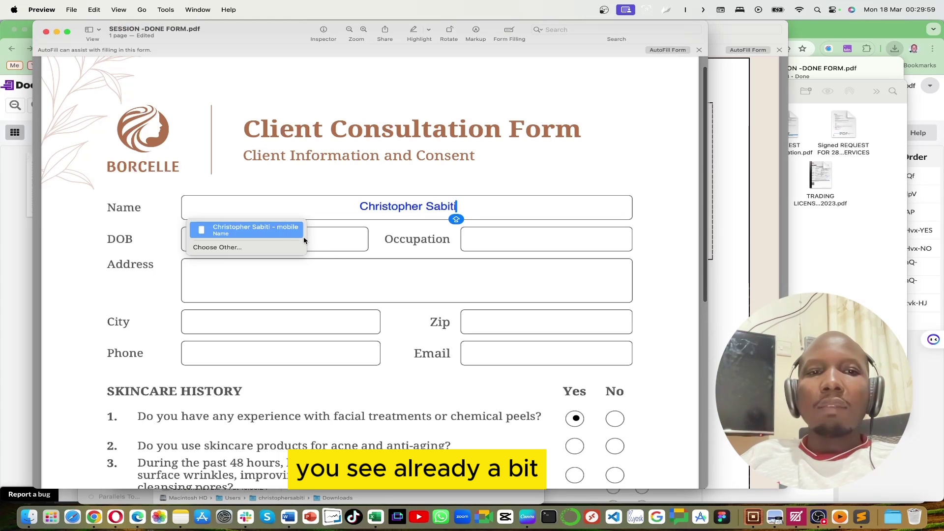
Step: Dismiss the name suggestions and fill in the DOB field with the client's date of birth in day-month-year format
{"action": "key", "text": "Escape"}
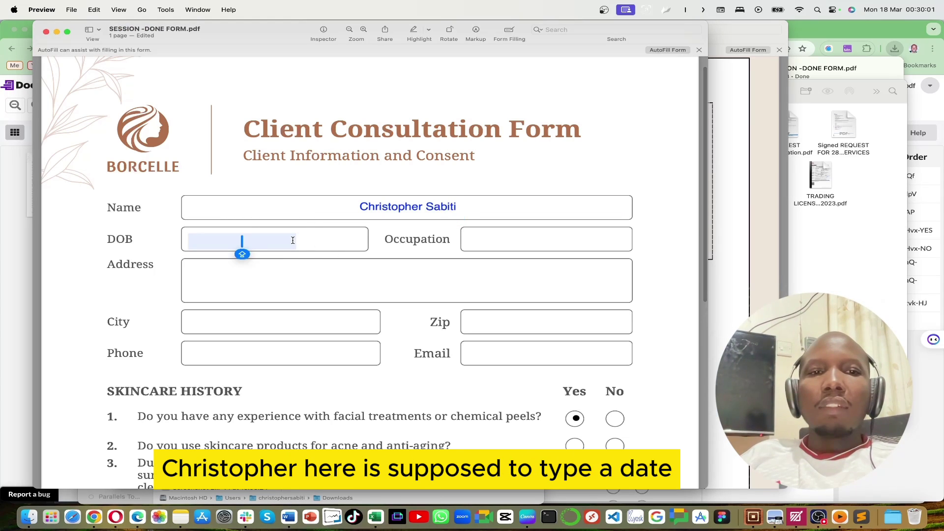
{"action": "type", "text": "23"}
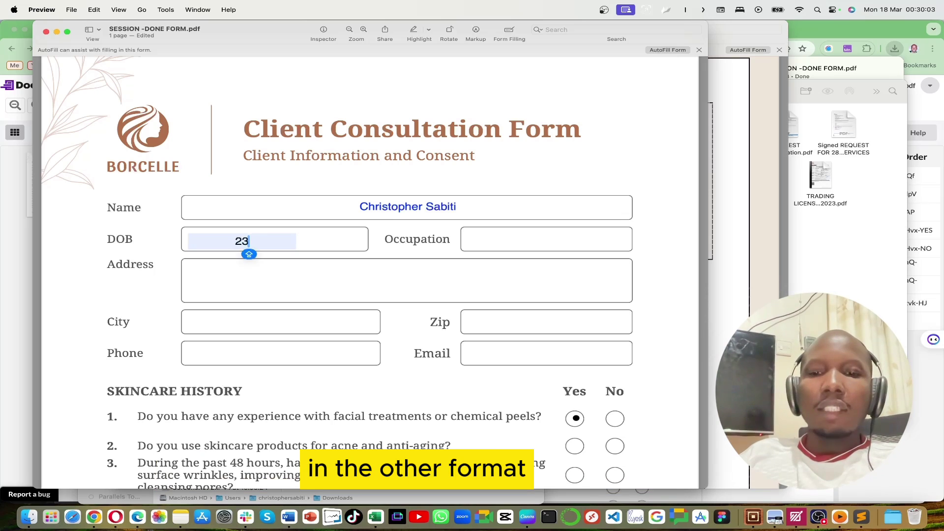
{"action": "type", "text": "-JAN"}
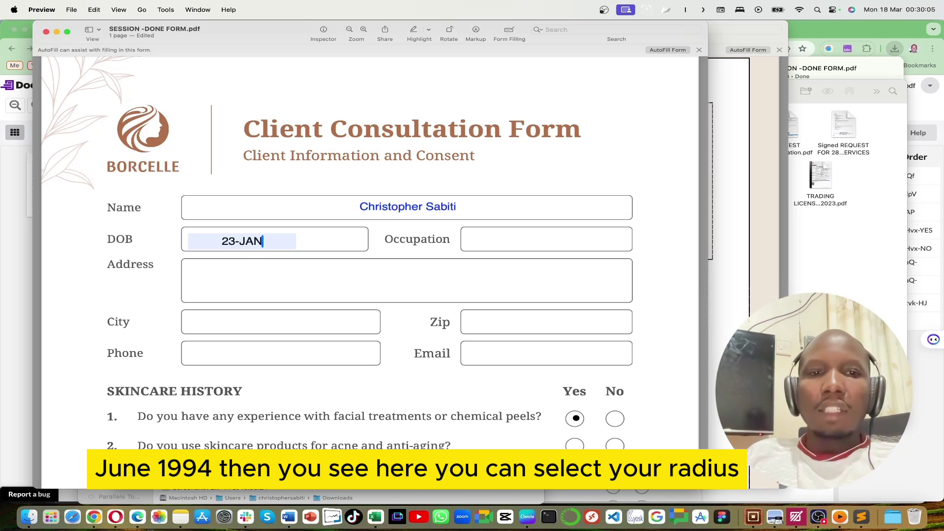
{"action": "type", "text": "-1994"}
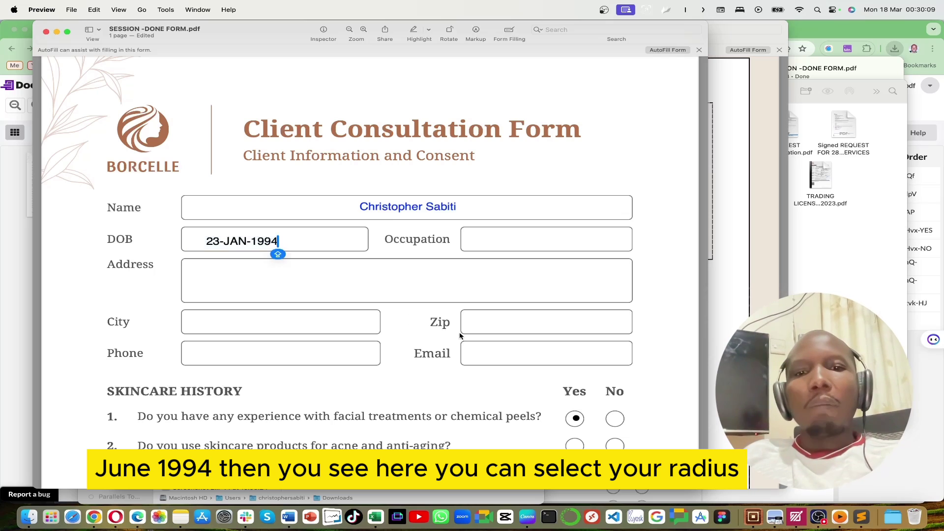
Step: Test the Yes/No radio buttons for skincare history questions 1 and 2 by switching between answers, leaving both on Yes
{"action": "scroll", "coordinate": [462, 337], "scroll_direction": "down", "scroll_amount": 5}
{"action": "left_click", "coordinate": [614, 294]}
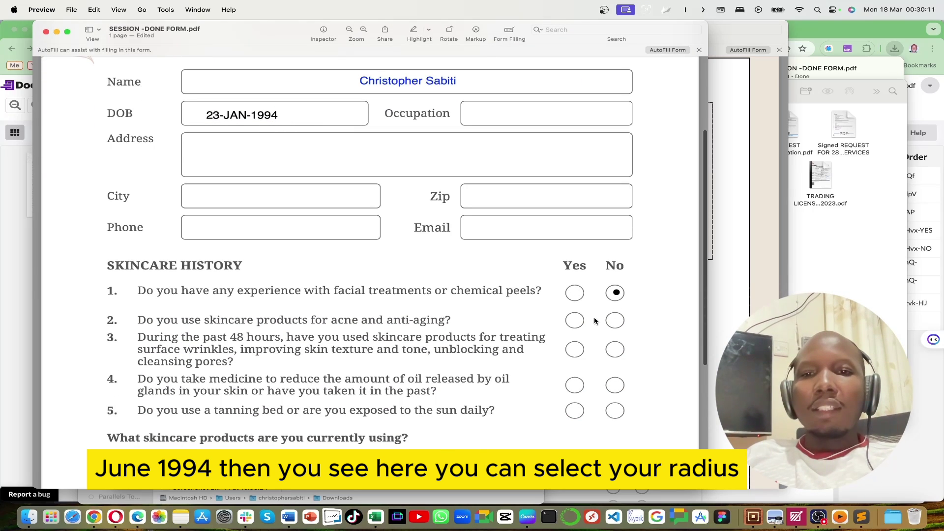
{"action": "left_click", "coordinate": [575, 321]}
{"action": "left_click", "coordinate": [615, 321]}
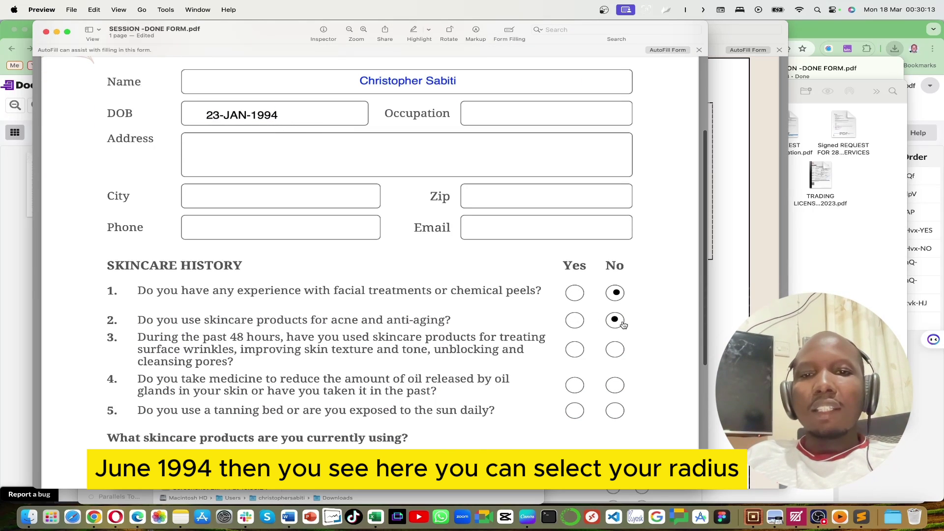
{"action": "left_click", "coordinate": [574, 320]}
{"action": "left_click", "coordinate": [574, 293]}
Step: Choose Food Allergy and Food Intolerance in skincare product dropdown 2 and Rhinitis in dropdown 3
{"action": "scroll", "coordinate": [533, 363], "scroll_direction": "down", "scroll_amount": 6}
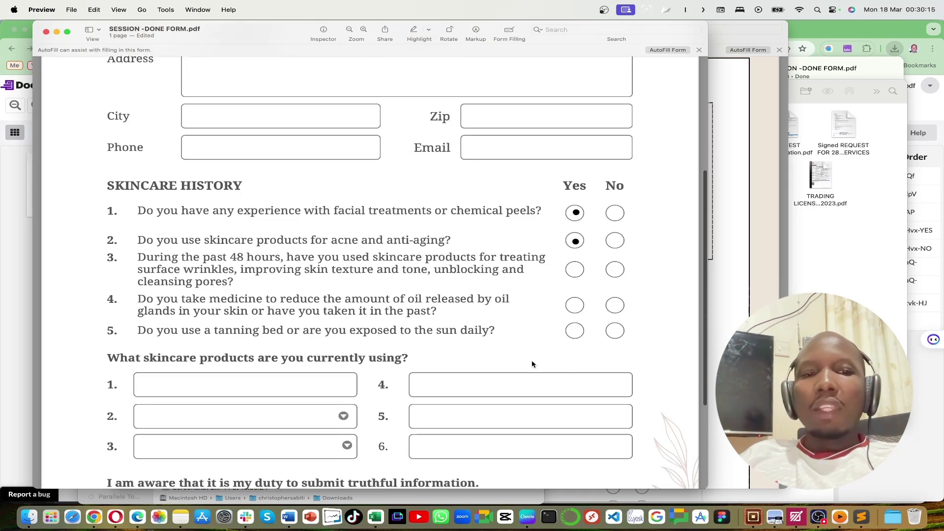
{"action": "left_click", "coordinate": [344, 354]}
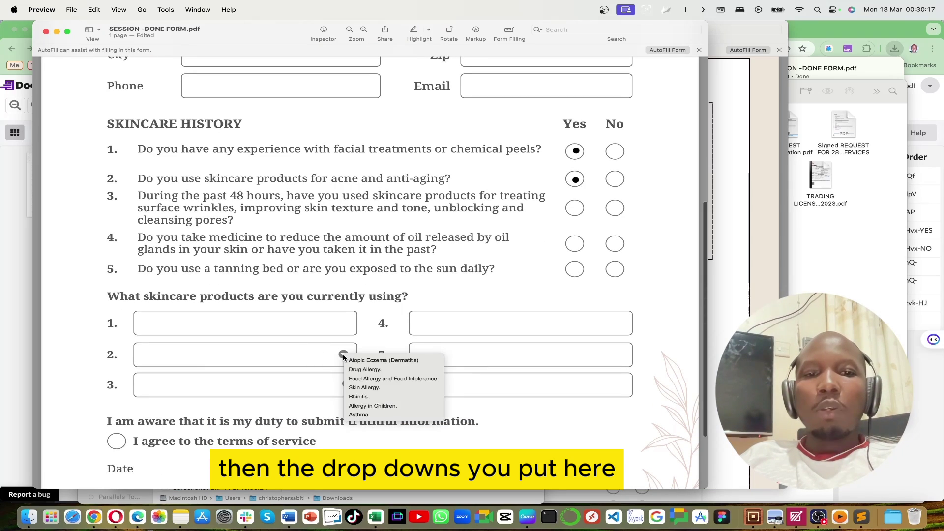
{"action": "left_click", "coordinate": [345, 379]}
{"action": "left_click", "coordinate": [347, 384]}
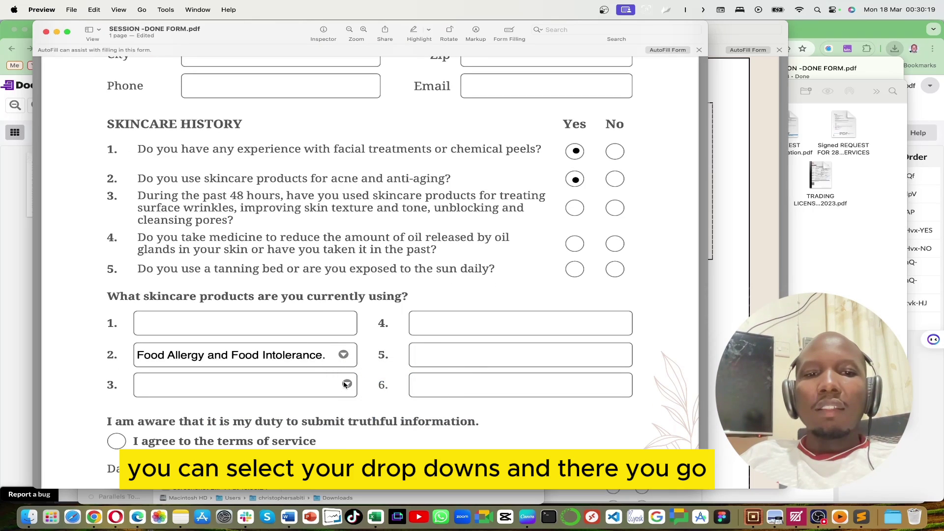
{"action": "left_click", "coordinate": [358, 424]}
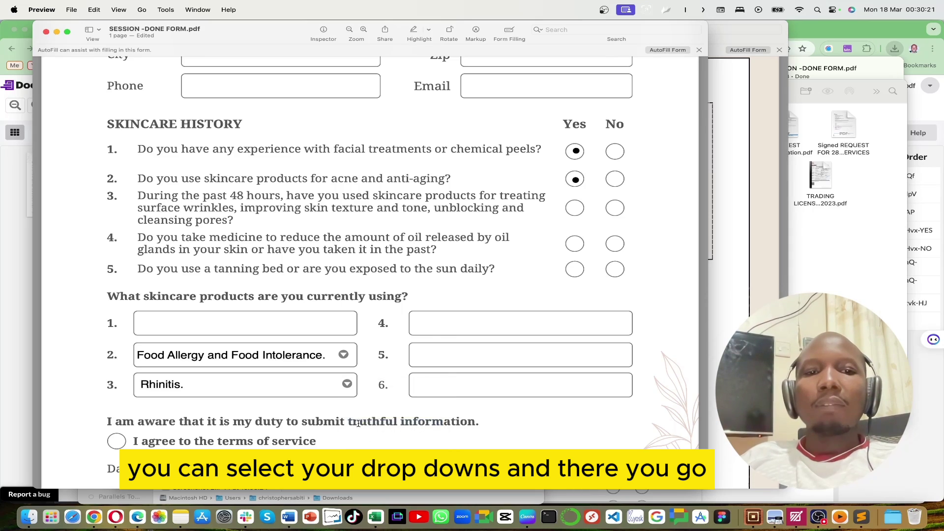
{"action": "scroll", "coordinate": [359, 423], "scroll_direction": "down", "scroll_amount": 3}
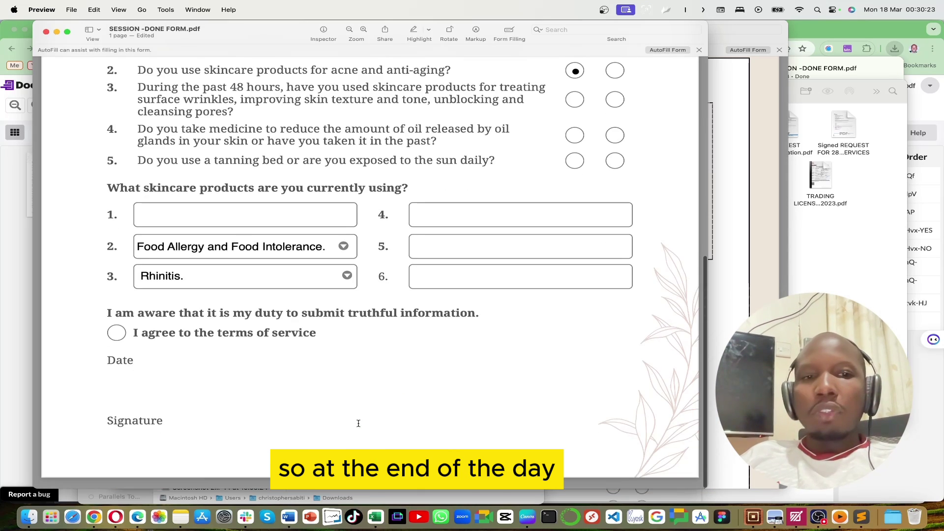
{"action": "scroll", "coordinate": [358, 423], "scroll_direction": "up", "scroll_amount": 10}
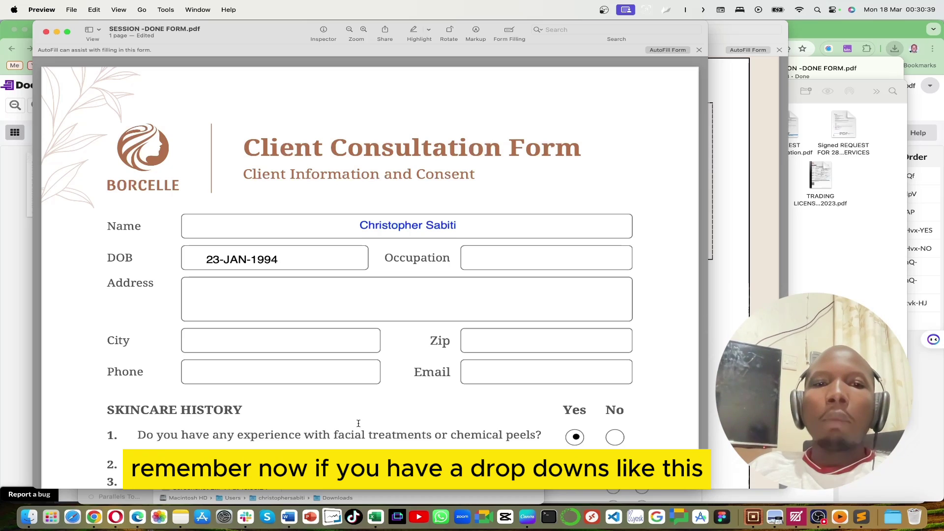
{"action": "scroll", "coordinate": [359, 423], "scroll_direction": "down", "scroll_amount": 10}
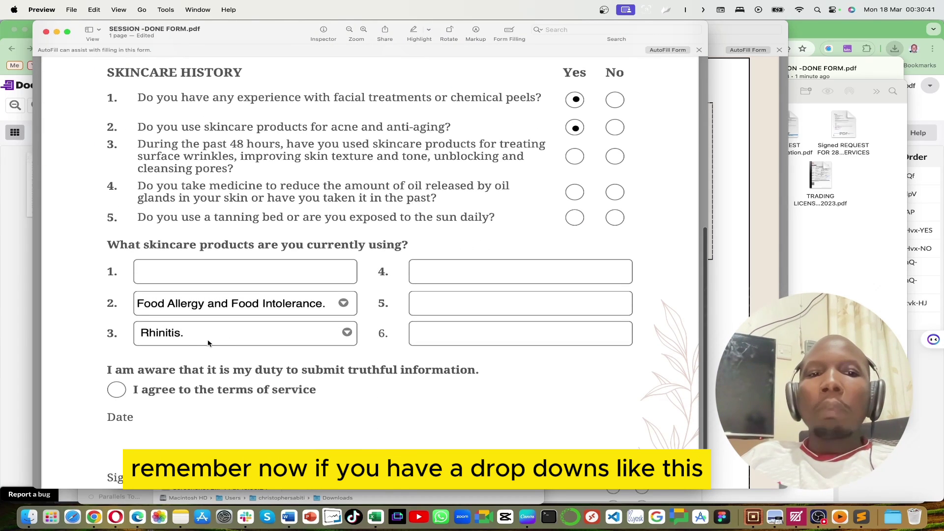